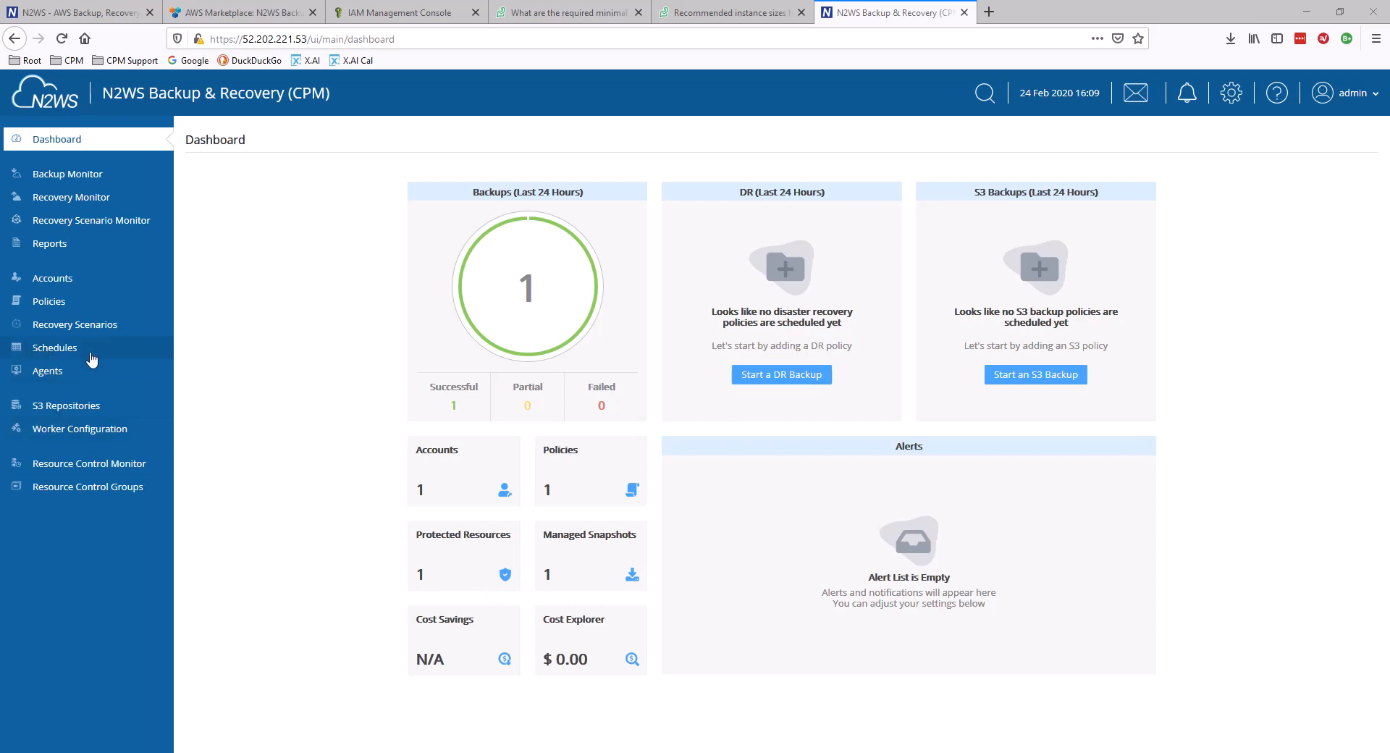
- Start a new schedule and name it Daily_0000
click(50, 352)
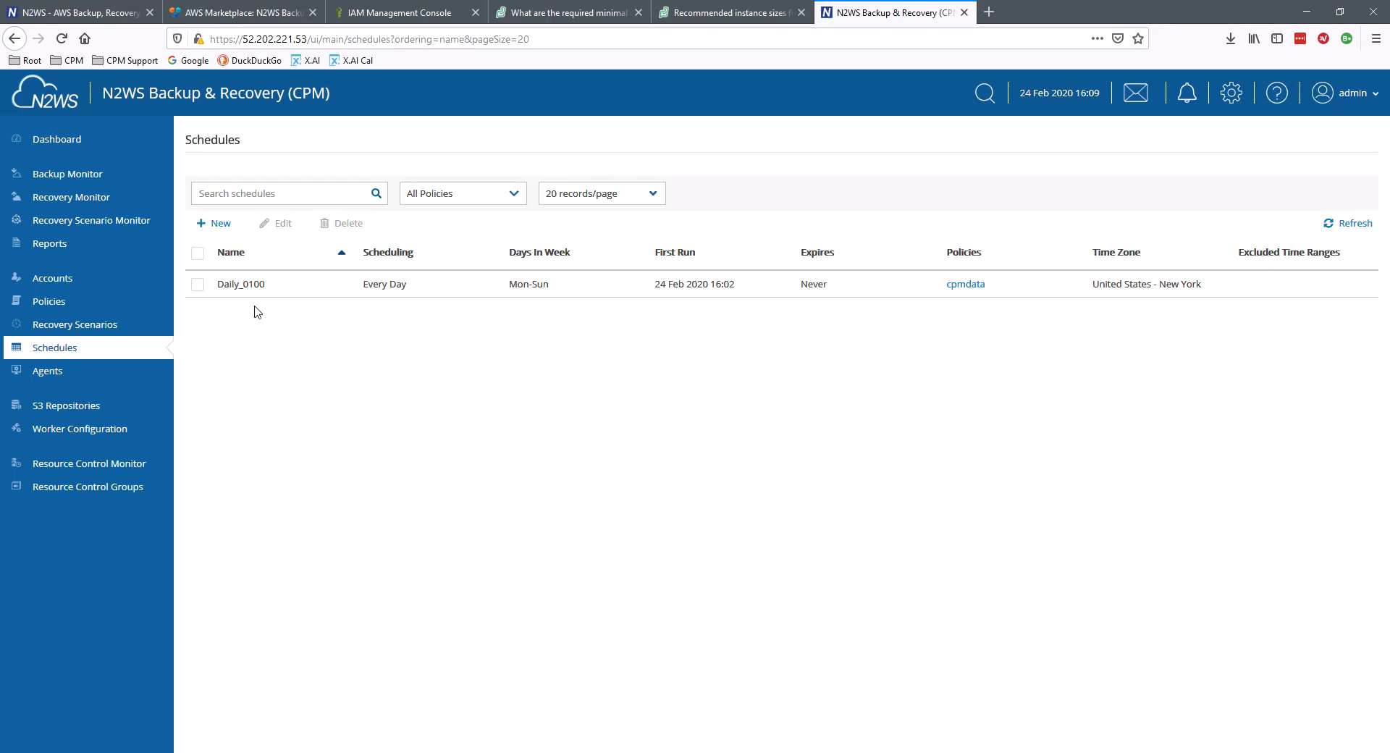
click(231, 226)
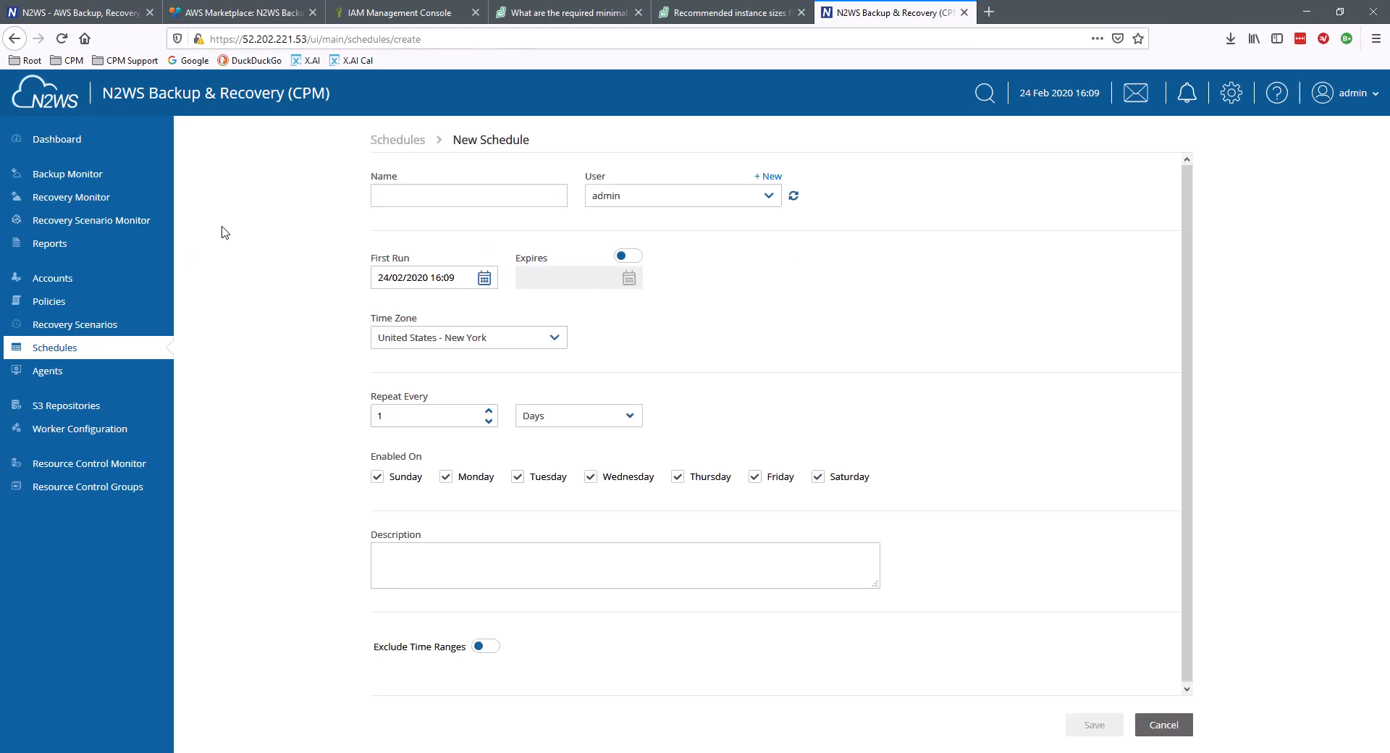
click(384, 200)
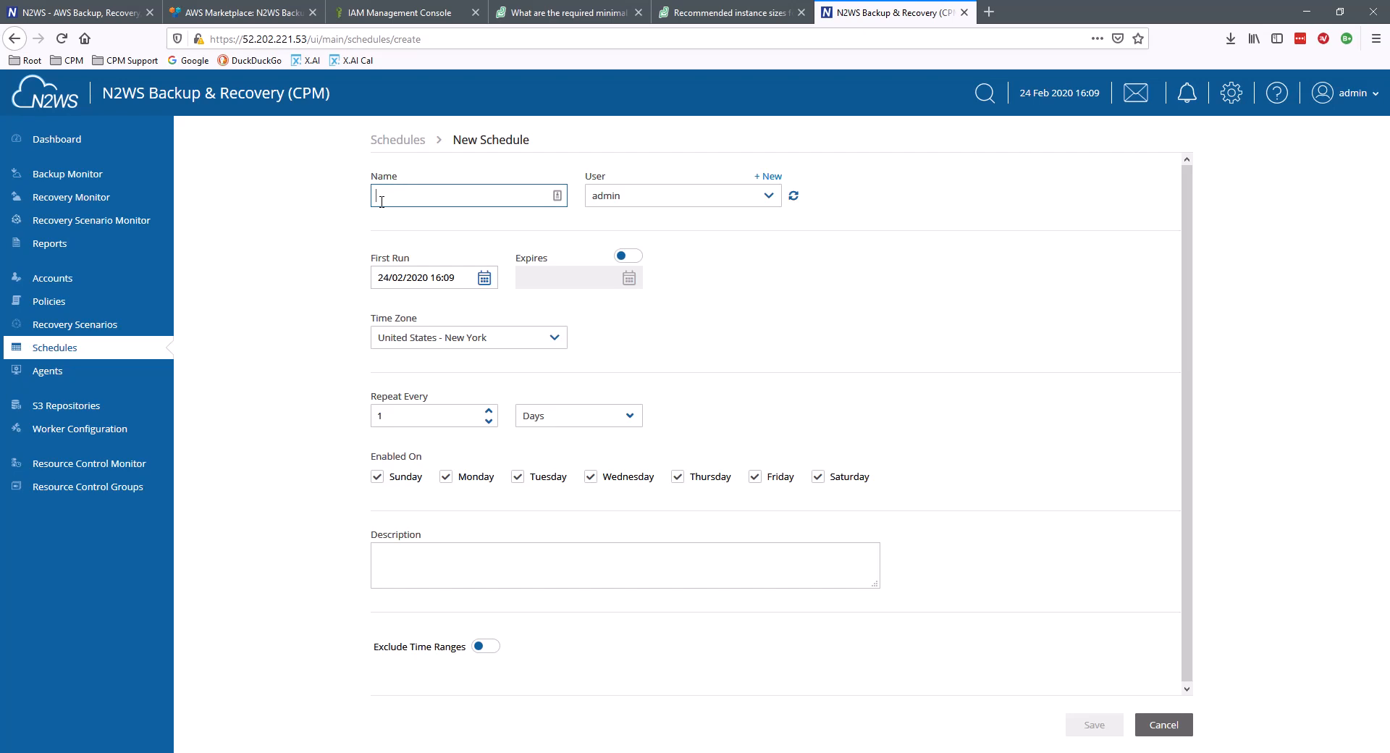
text(Daily_0000)
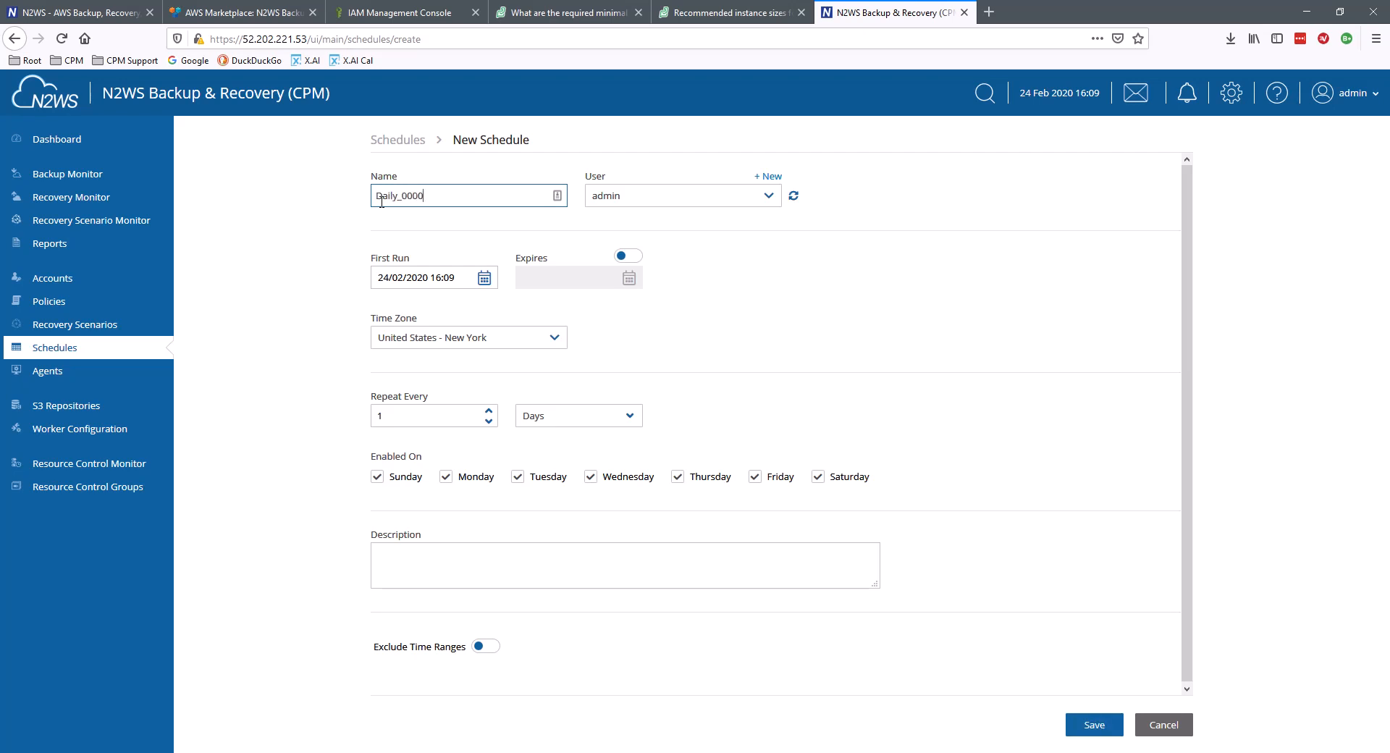
- Set the schedule's first run time to 00:00 on 24/02/2020 and save the schedule
click(484, 278)
click(801, 357)
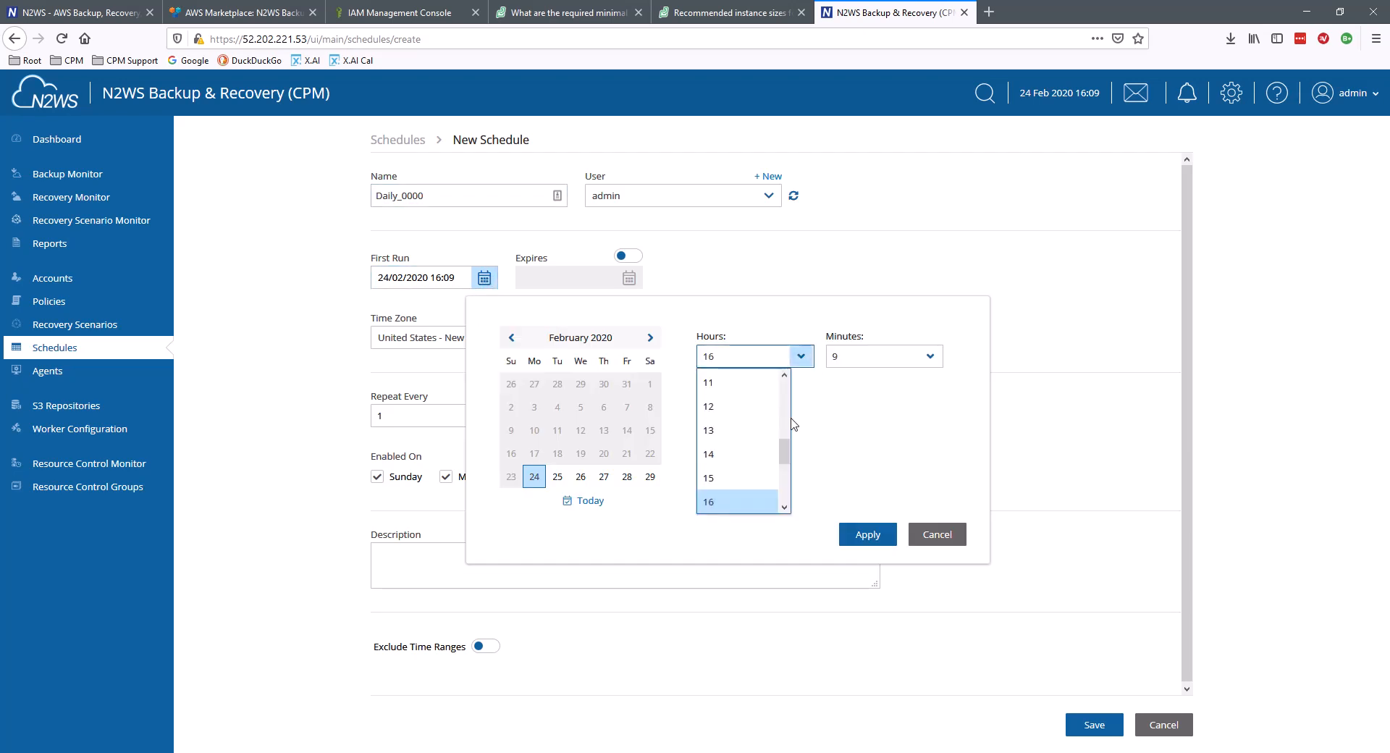
drag(782, 454, 754, 392)
click(722, 383)
click(931, 356)
scroll(876, 391, up, 1)
click(876, 391)
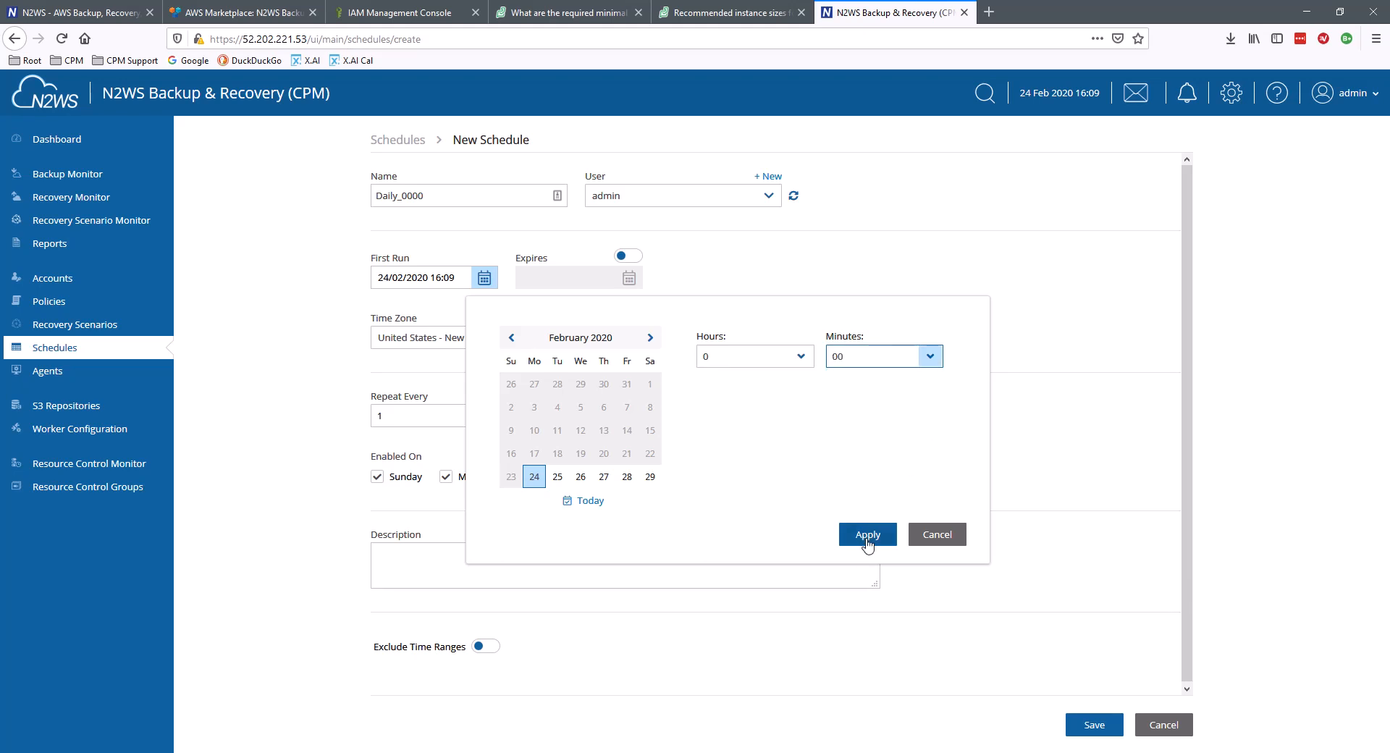
click(869, 535)
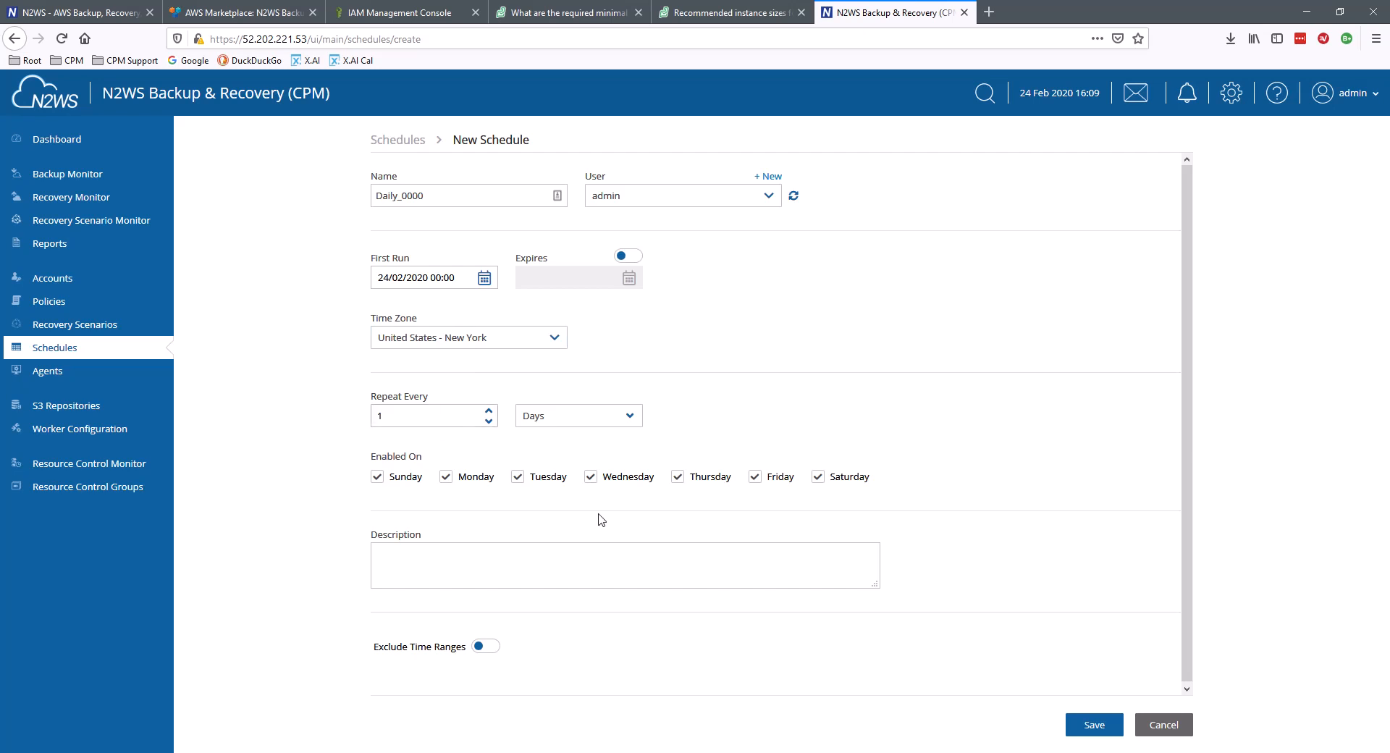
click(1093, 725)
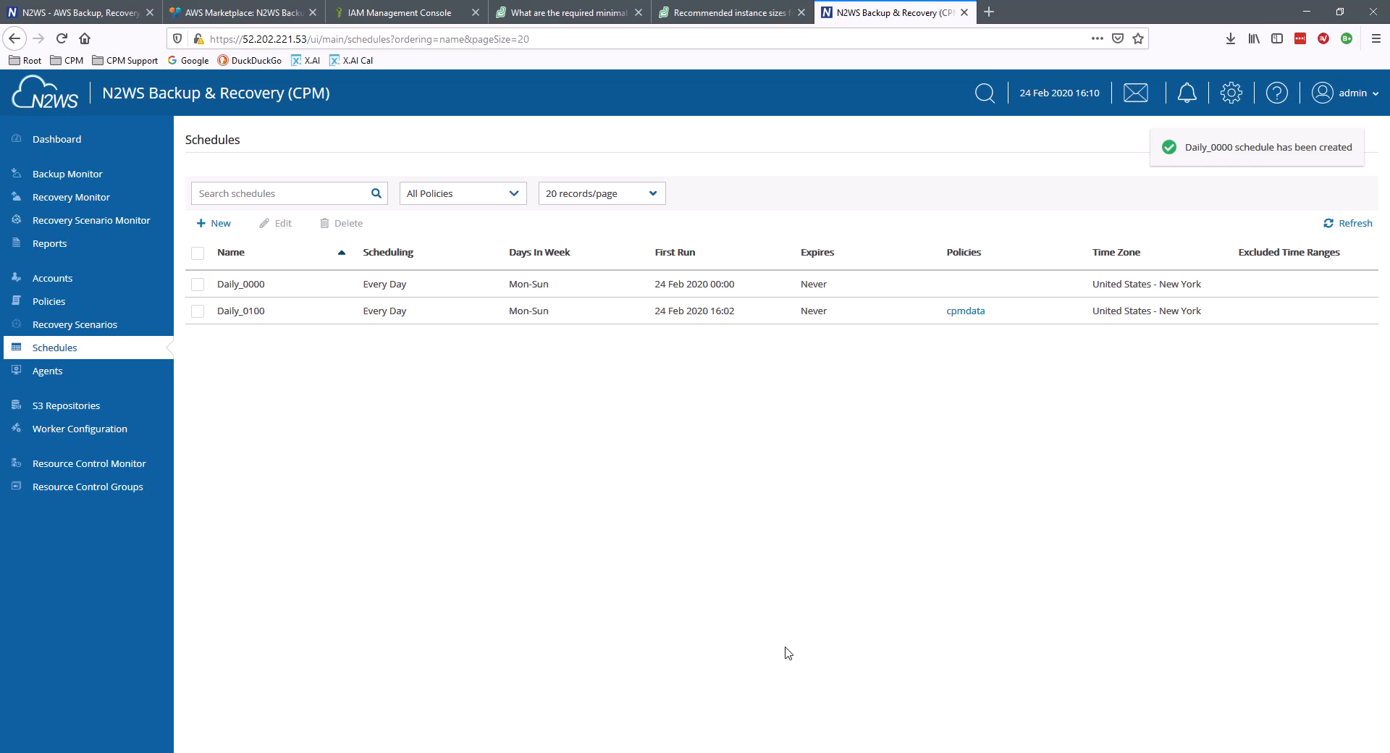
- Start a new policy named Production and assign the Daily_0000 schedule to it
click(58, 308)
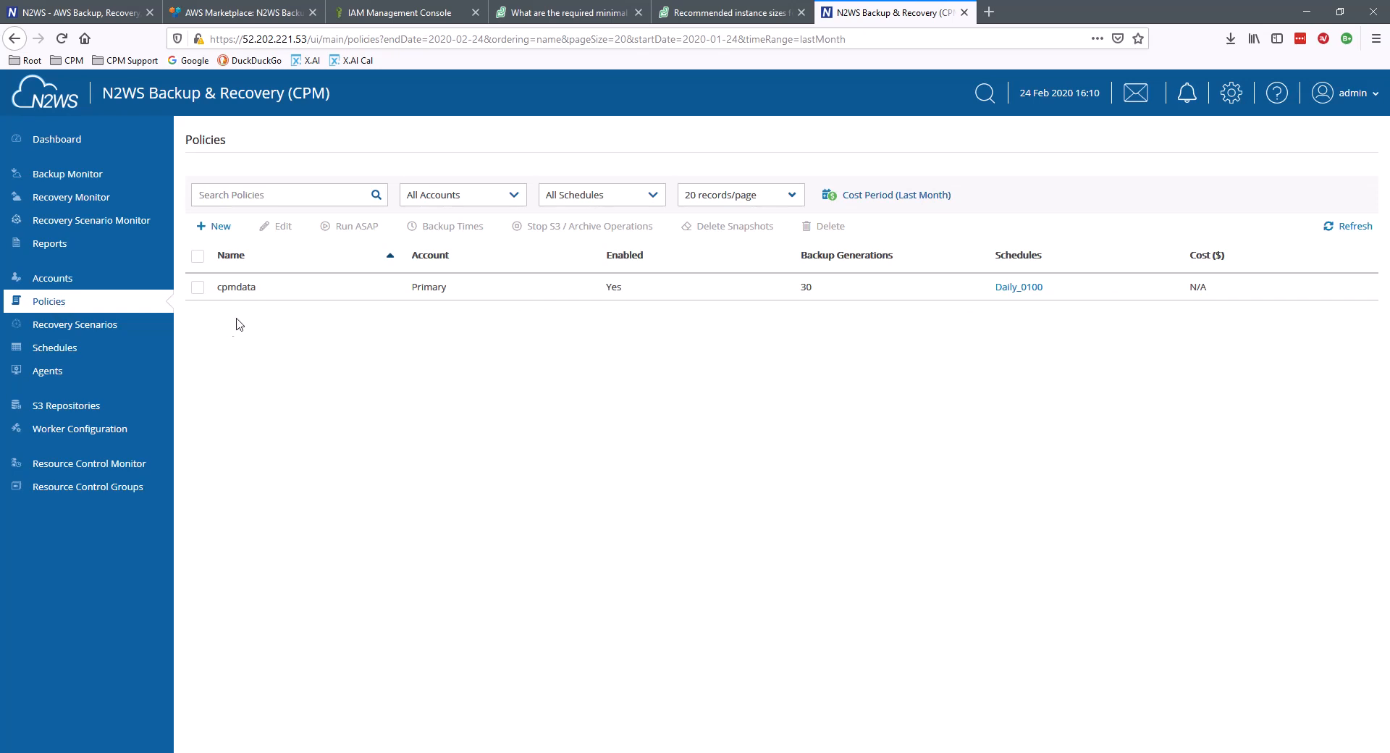
click(217, 226)
click(417, 237)
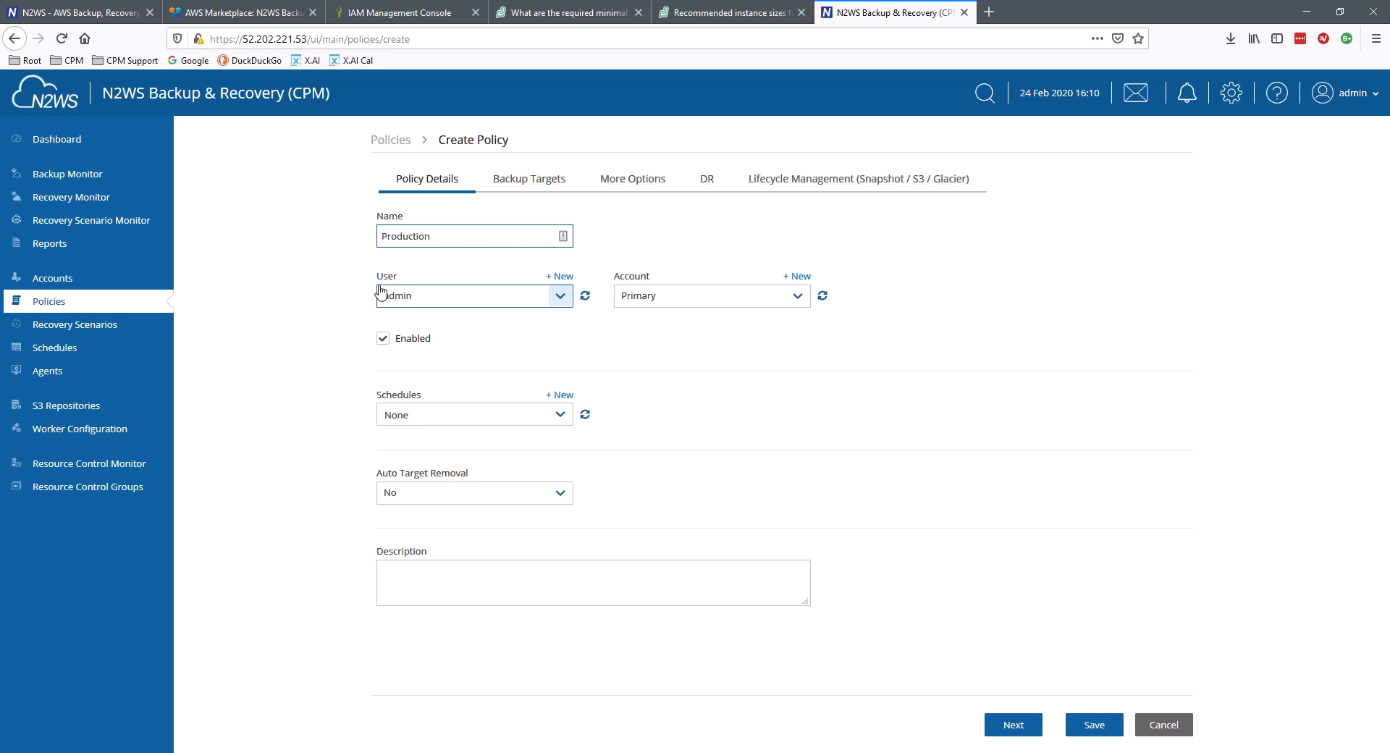
click(563, 418)
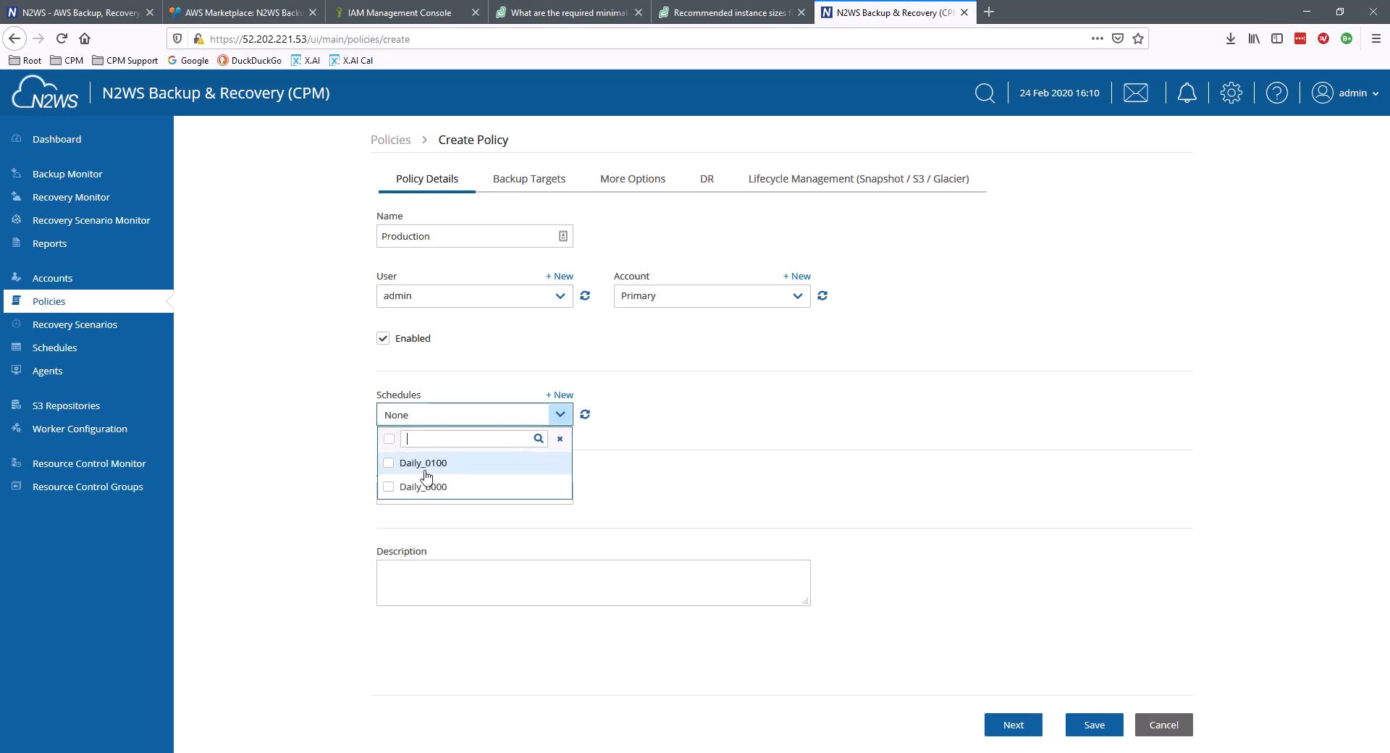
click(389, 487)
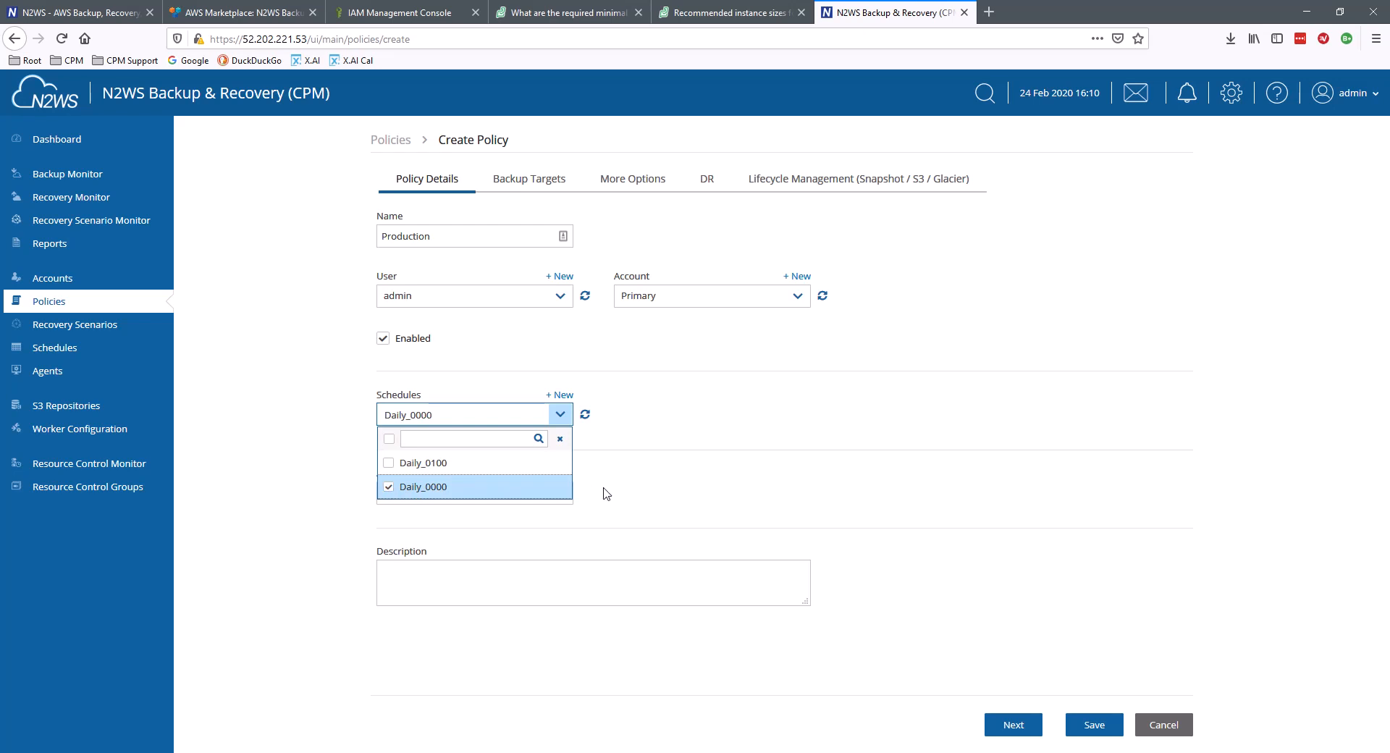
click(671, 447)
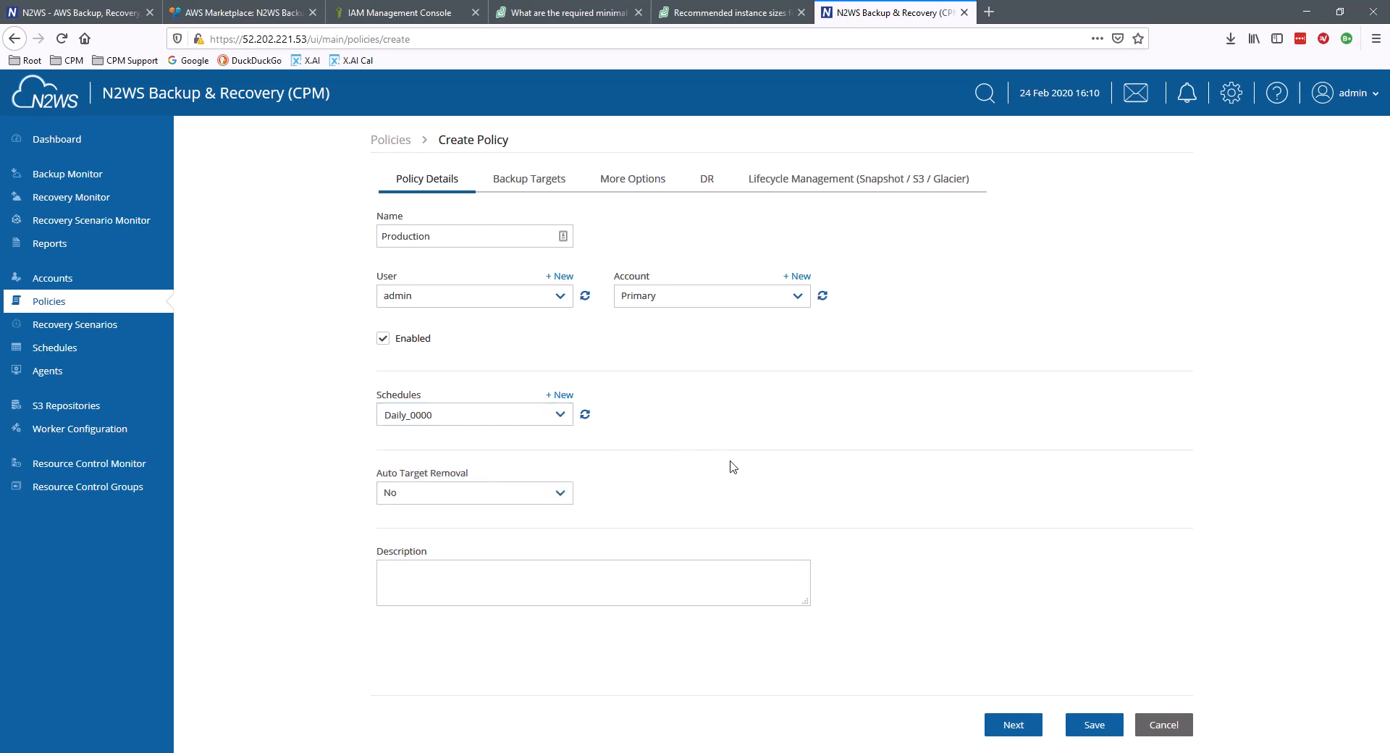
- Add the Prod_Linux_Apache instance from US East (N. Virginia) to the policy's backup targets
click(1014, 726)
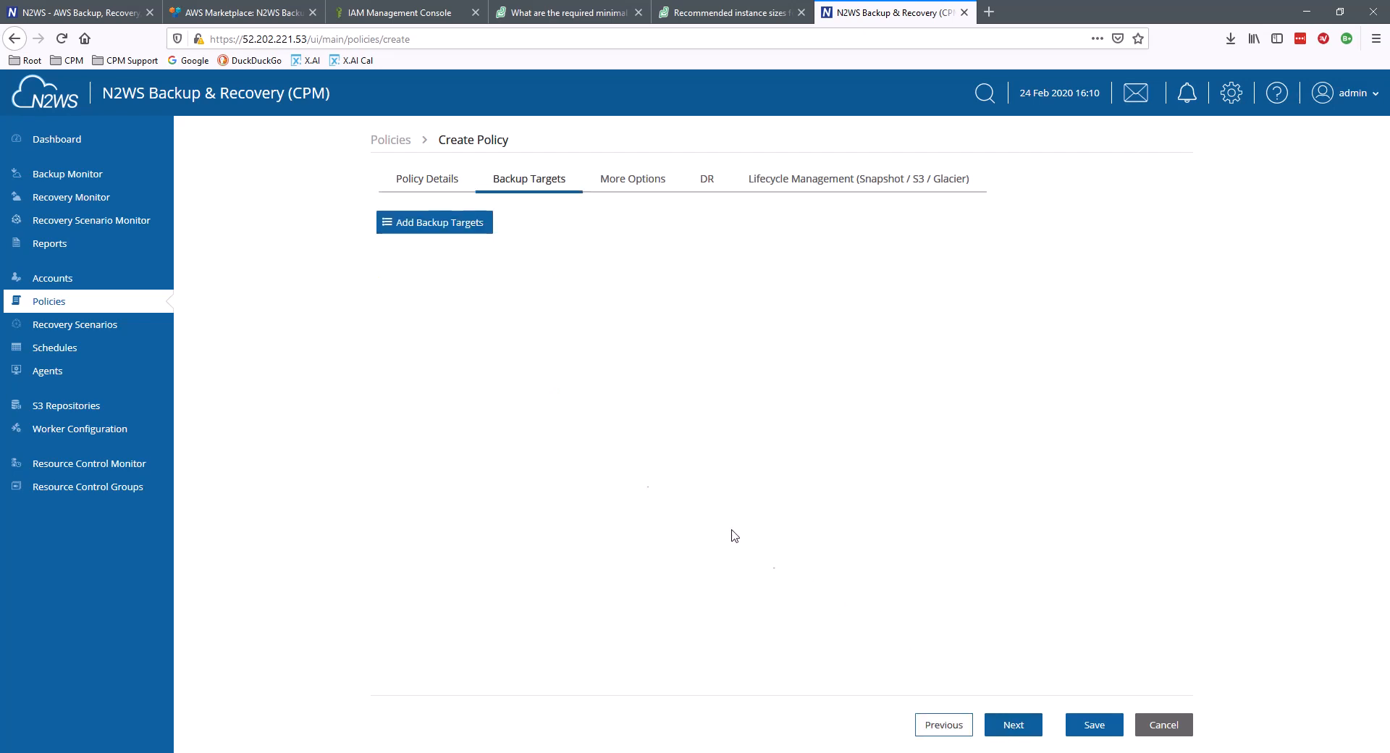
click(406, 229)
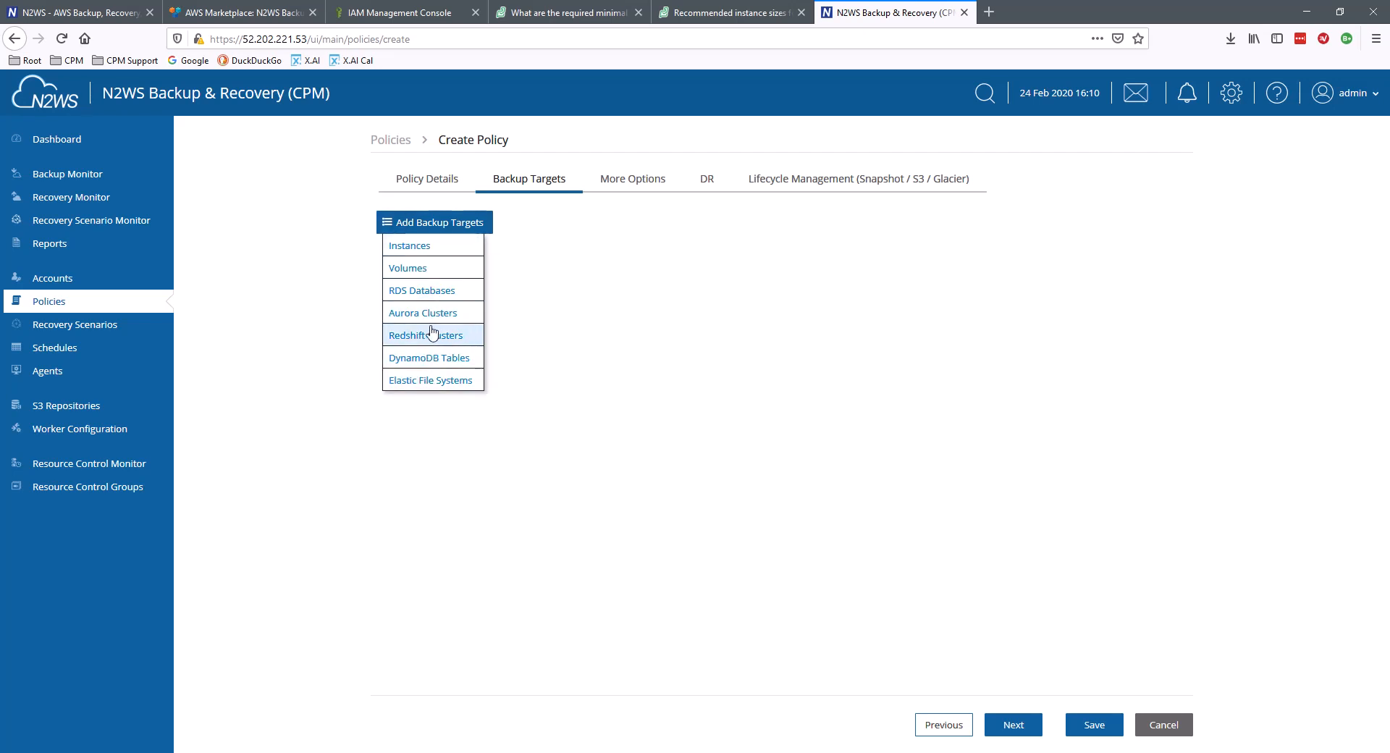
click(411, 248)
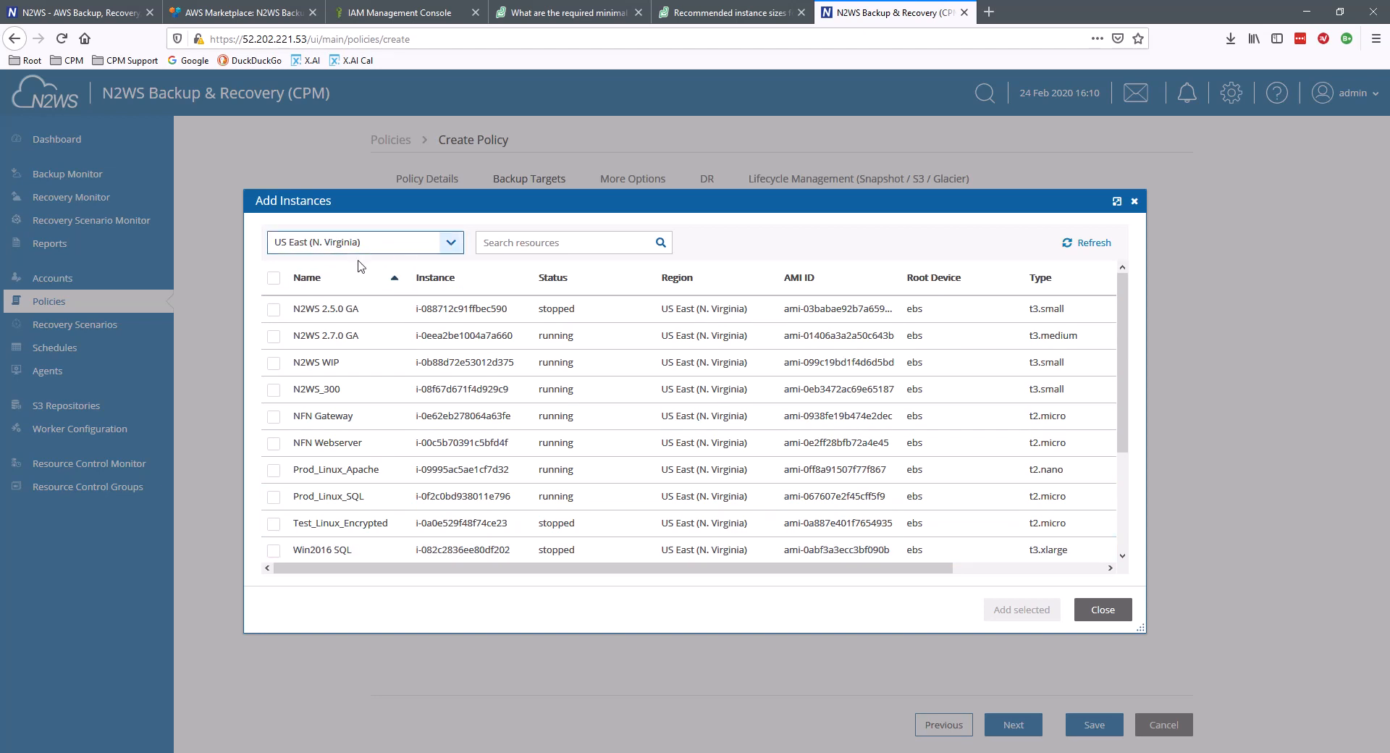
click(456, 246)
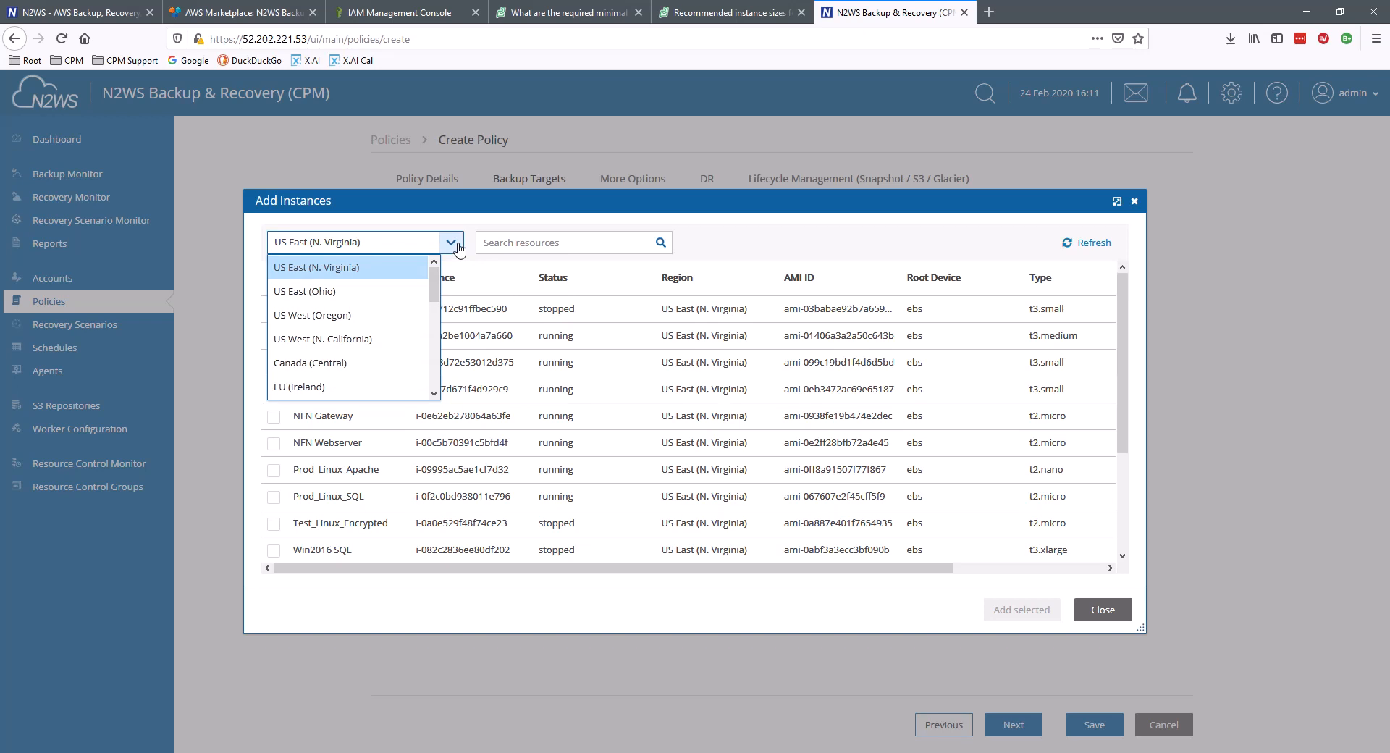
click(456, 243)
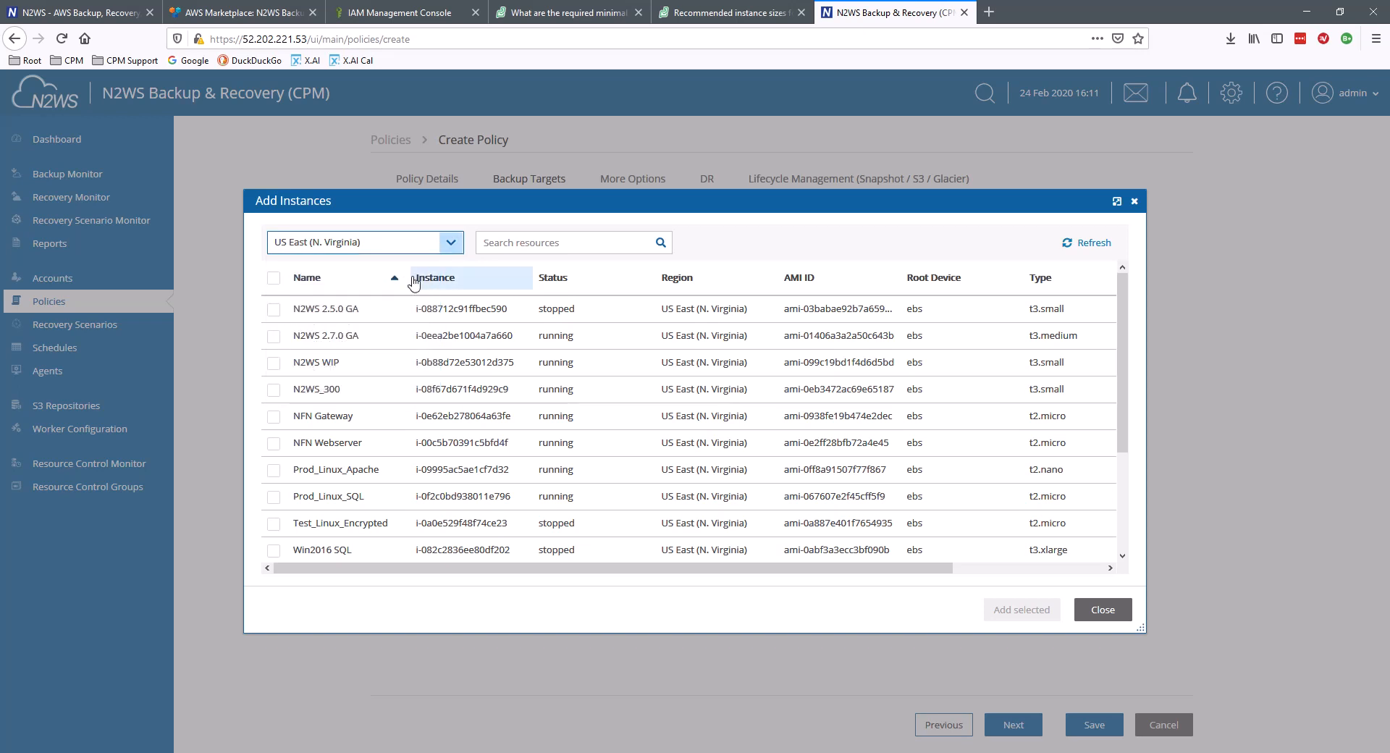
mouse_move(409, 279)
mouse_down()
mouse_move(456, 281)
mouse_move(411, 283)
mouse_up()
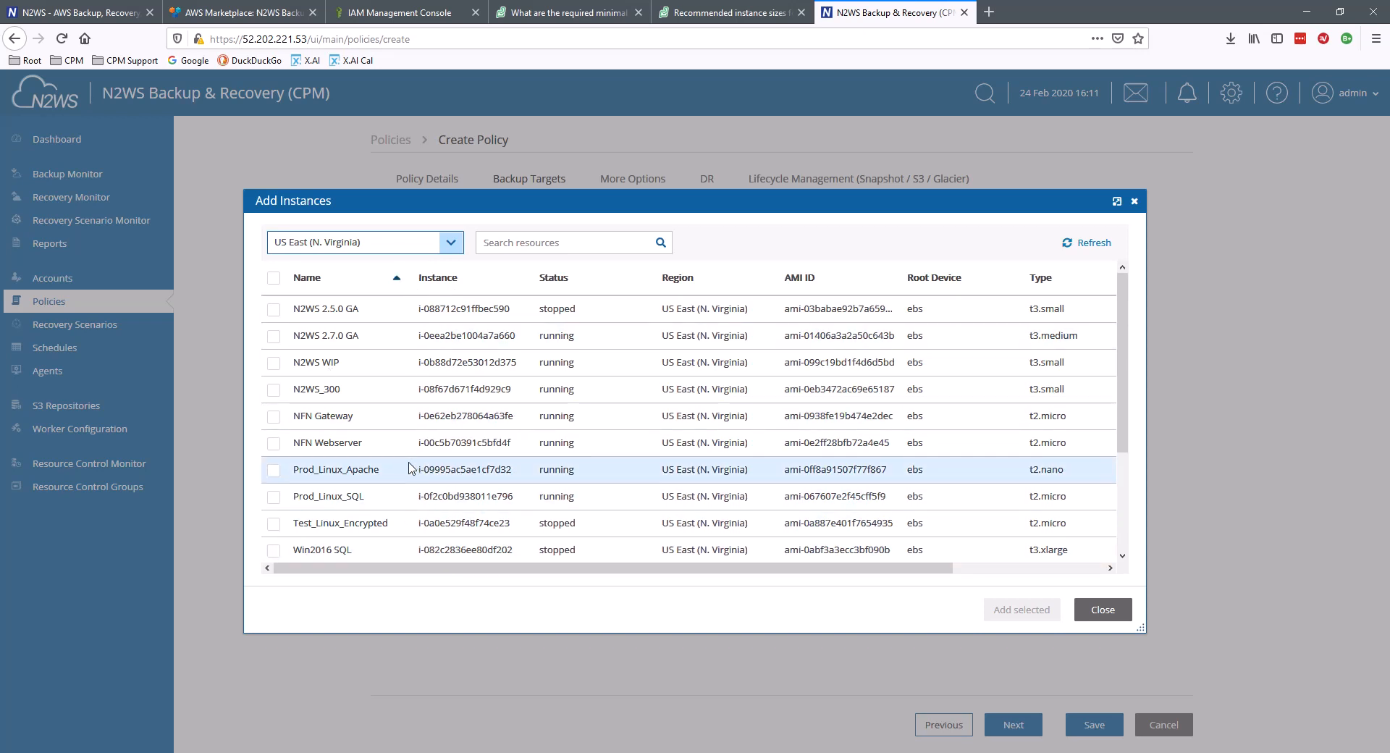
click(273, 470)
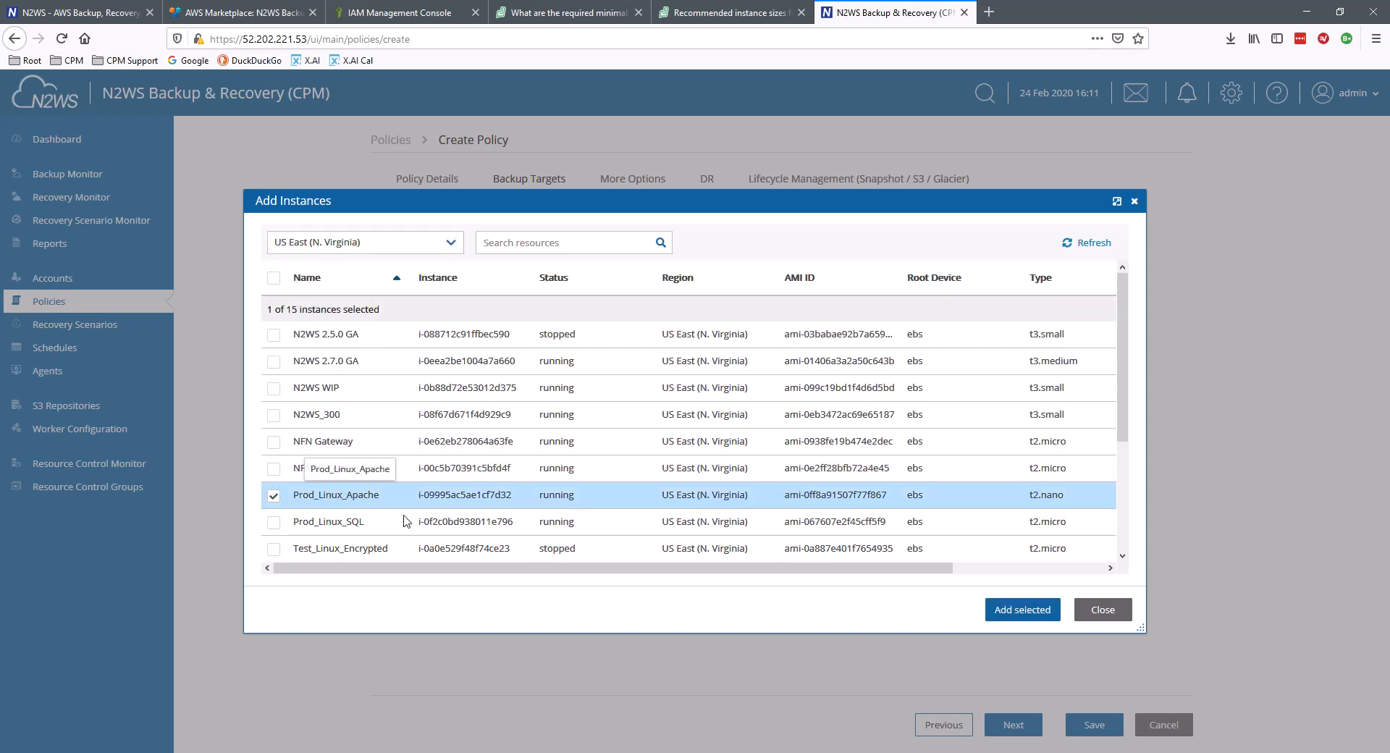
click(1019, 612)
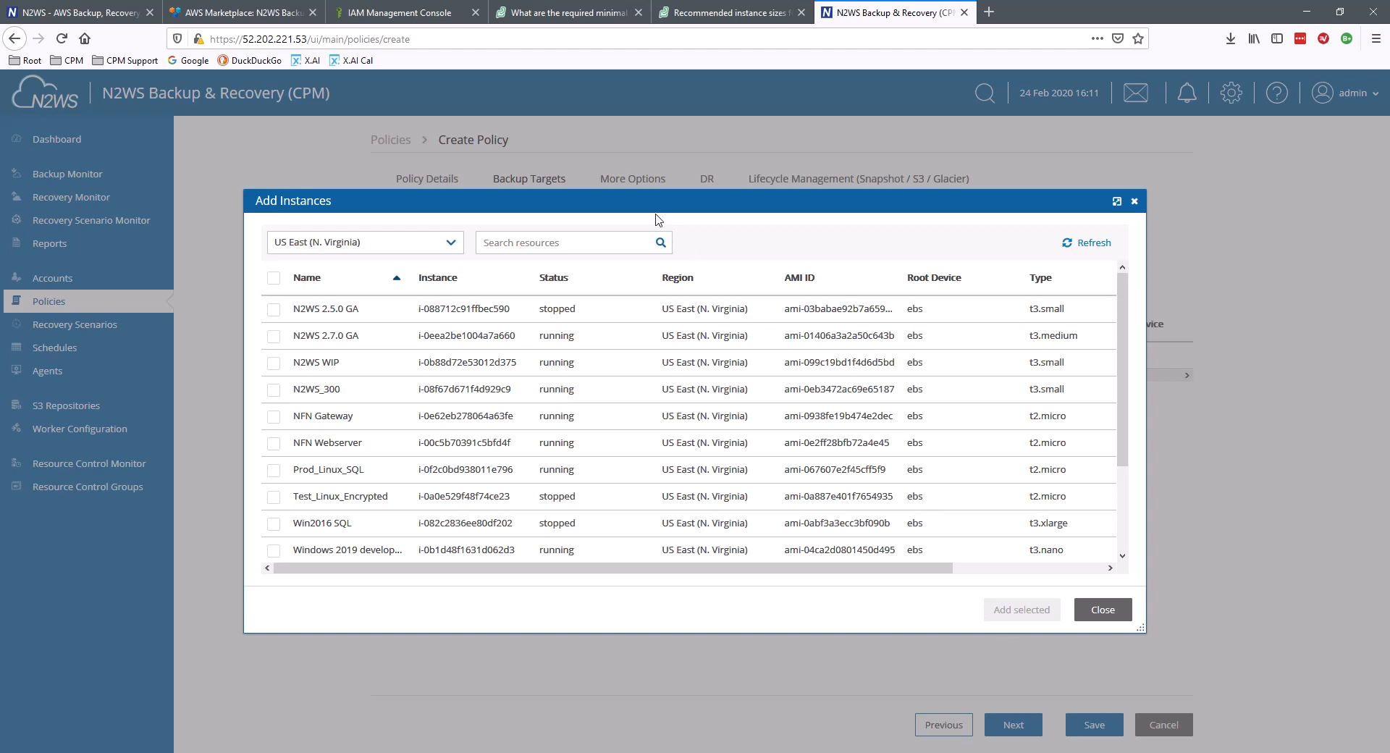
drag(649, 206, 891, 171)
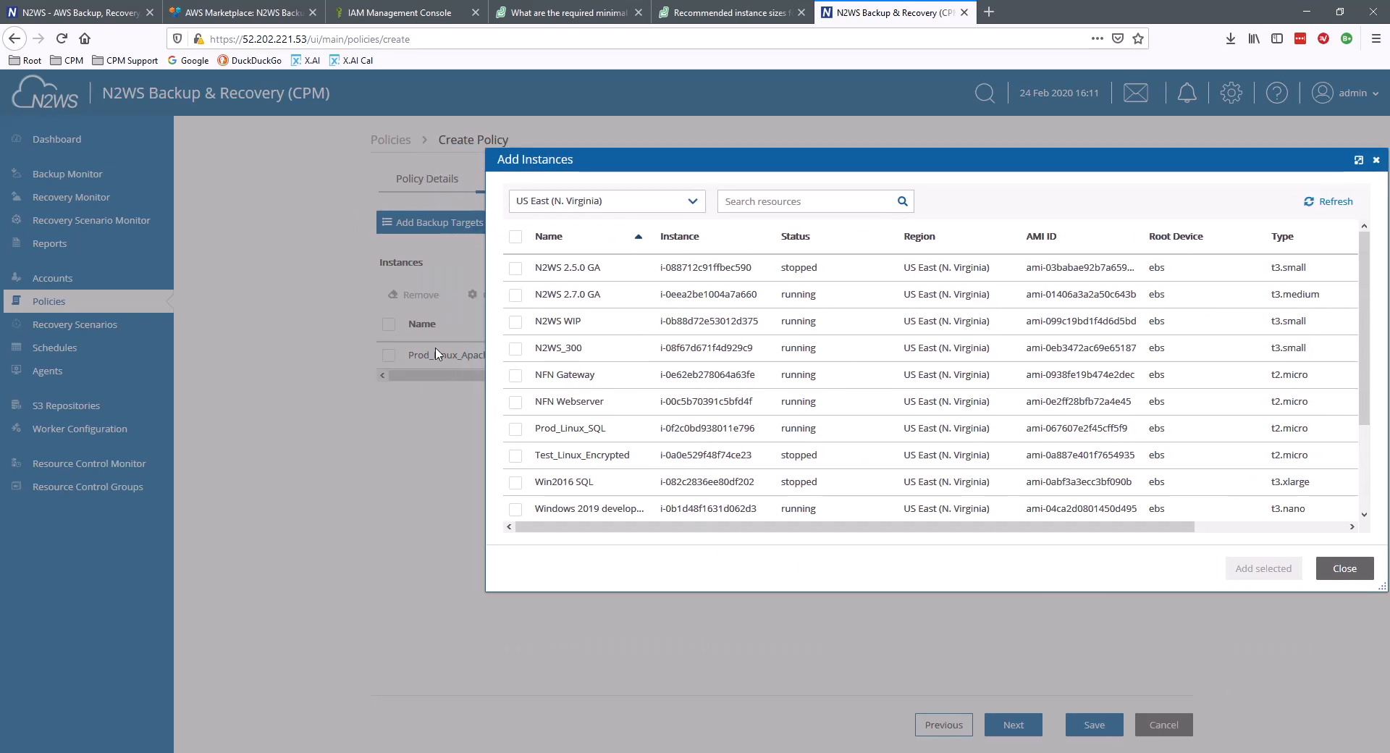
drag(695, 176, 493, 195)
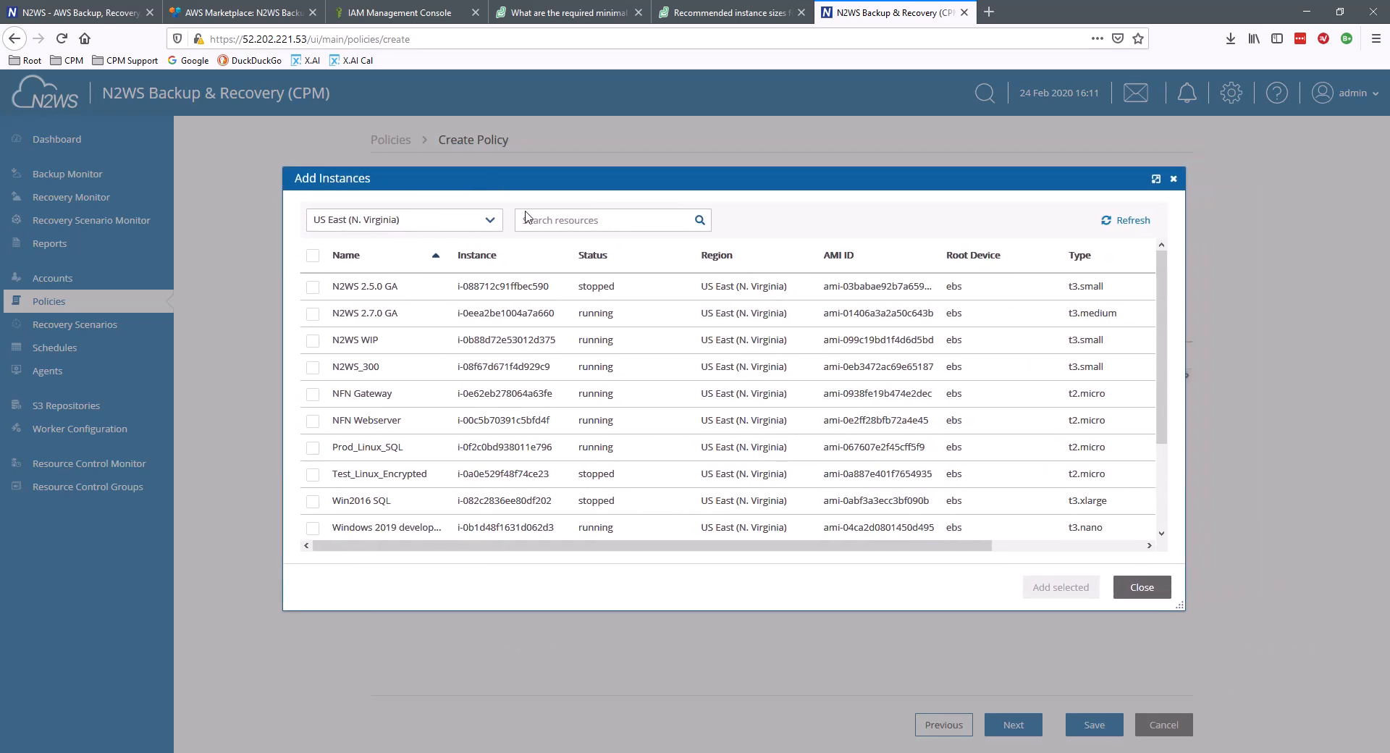
click(1152, 599)
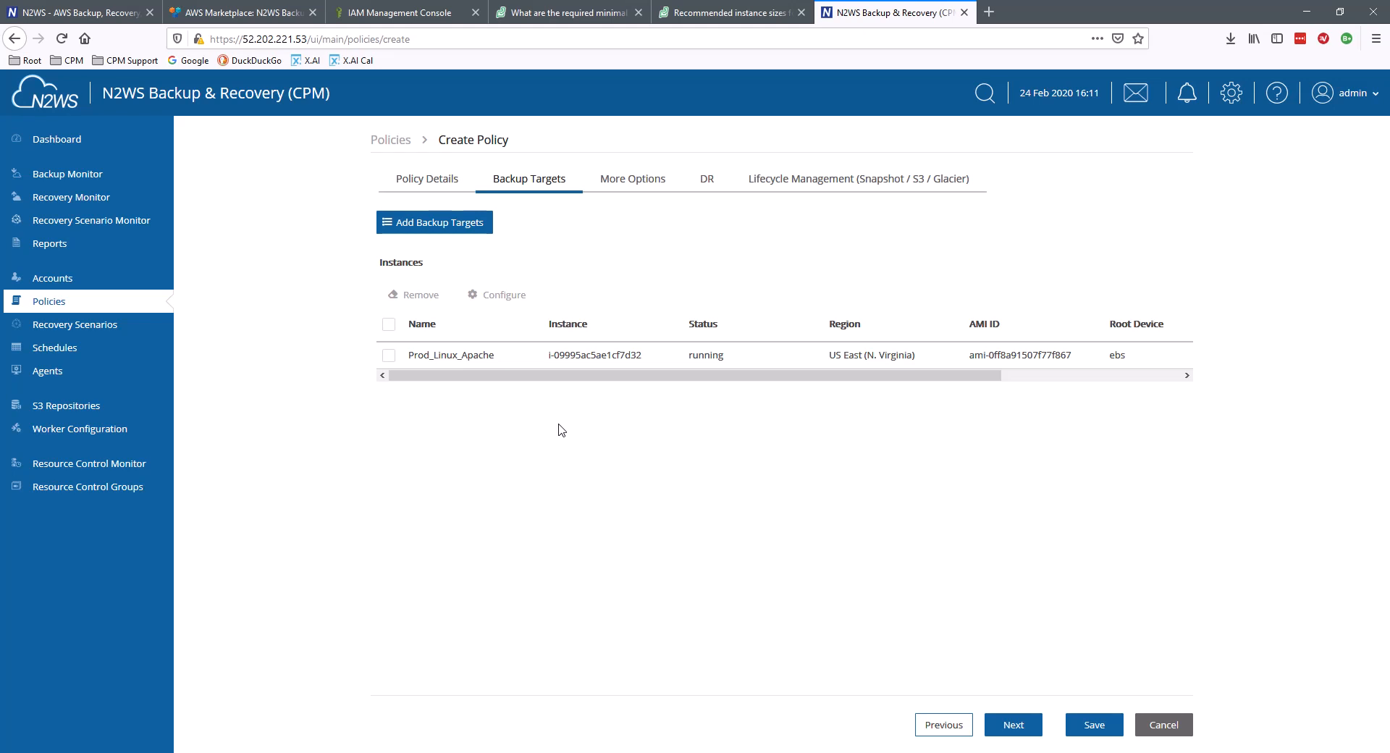
- Try the Include Selected volumes option in the Prod_Linux_Apache instance's configuration and close it without applying
click(389, 356)
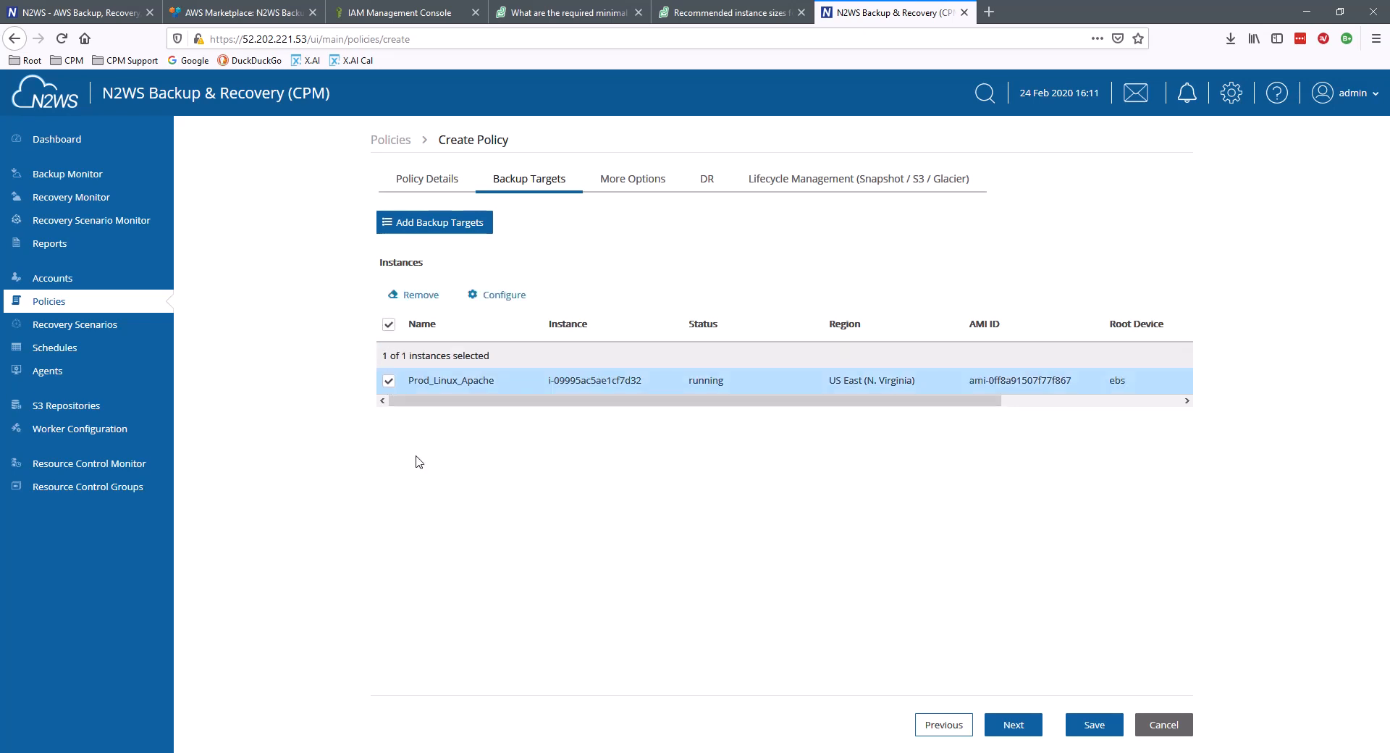
click(499, 295)
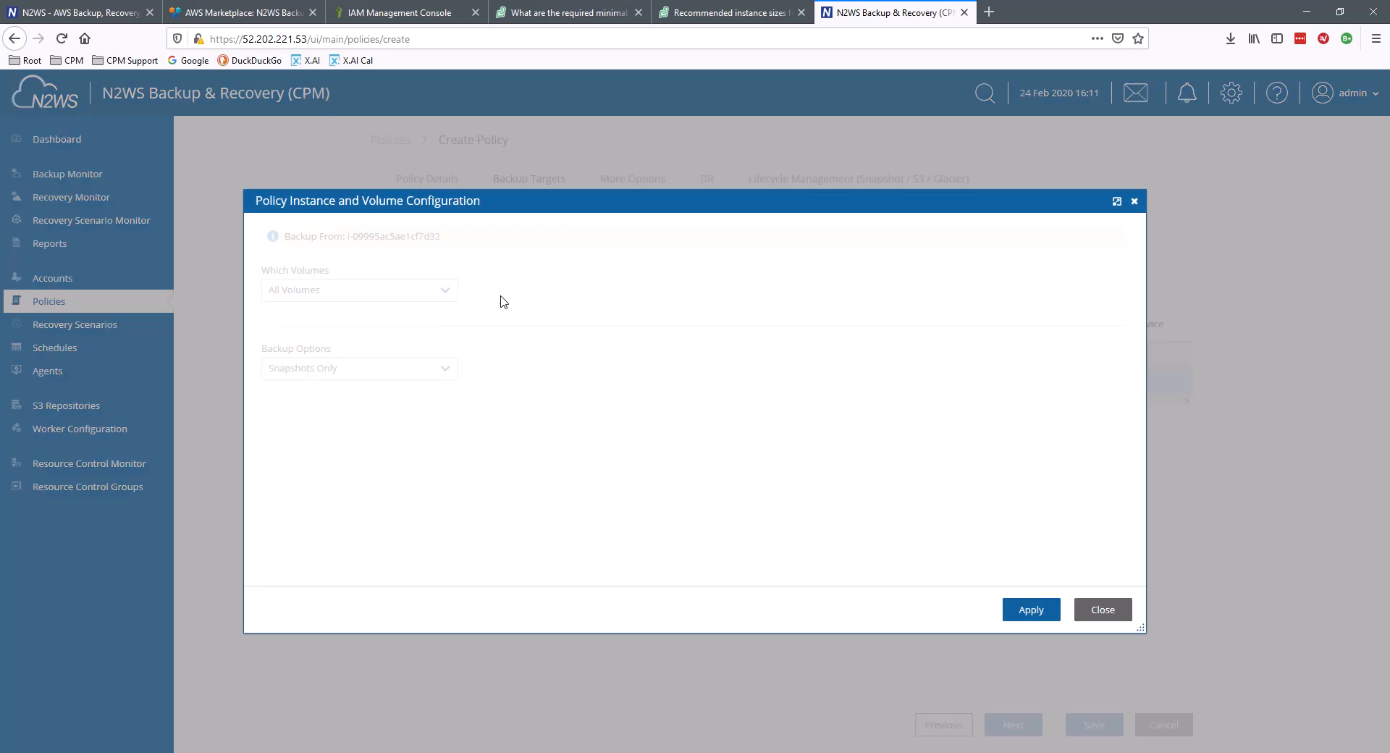
click(445, 291)
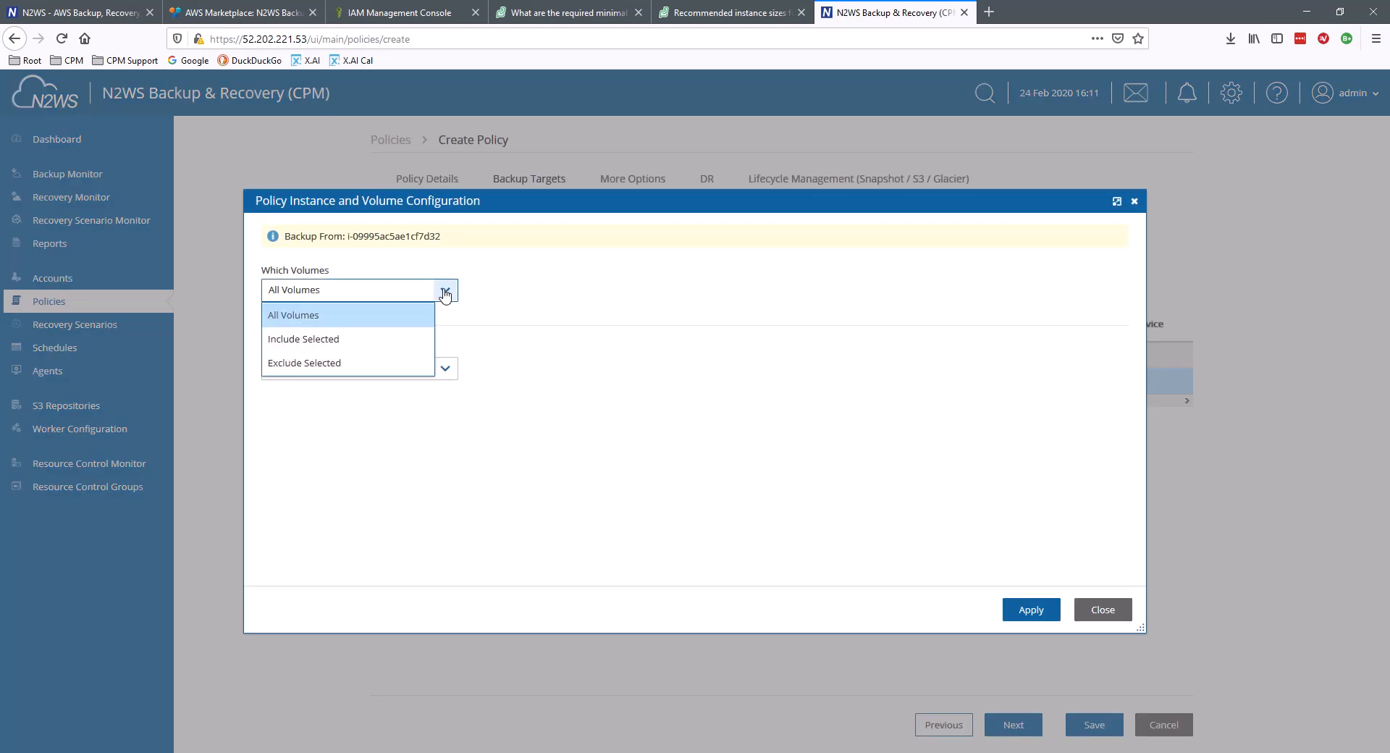
click(445, 291)
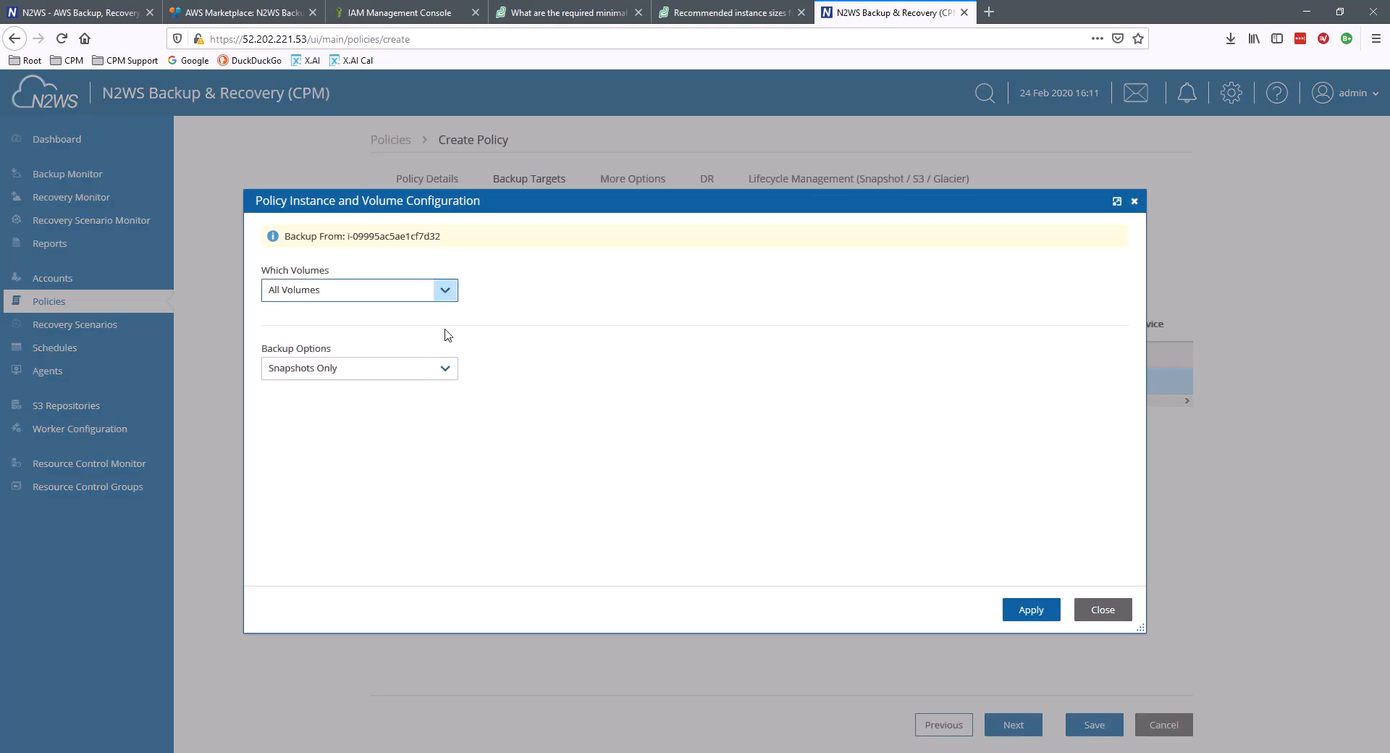
click(445, 291)
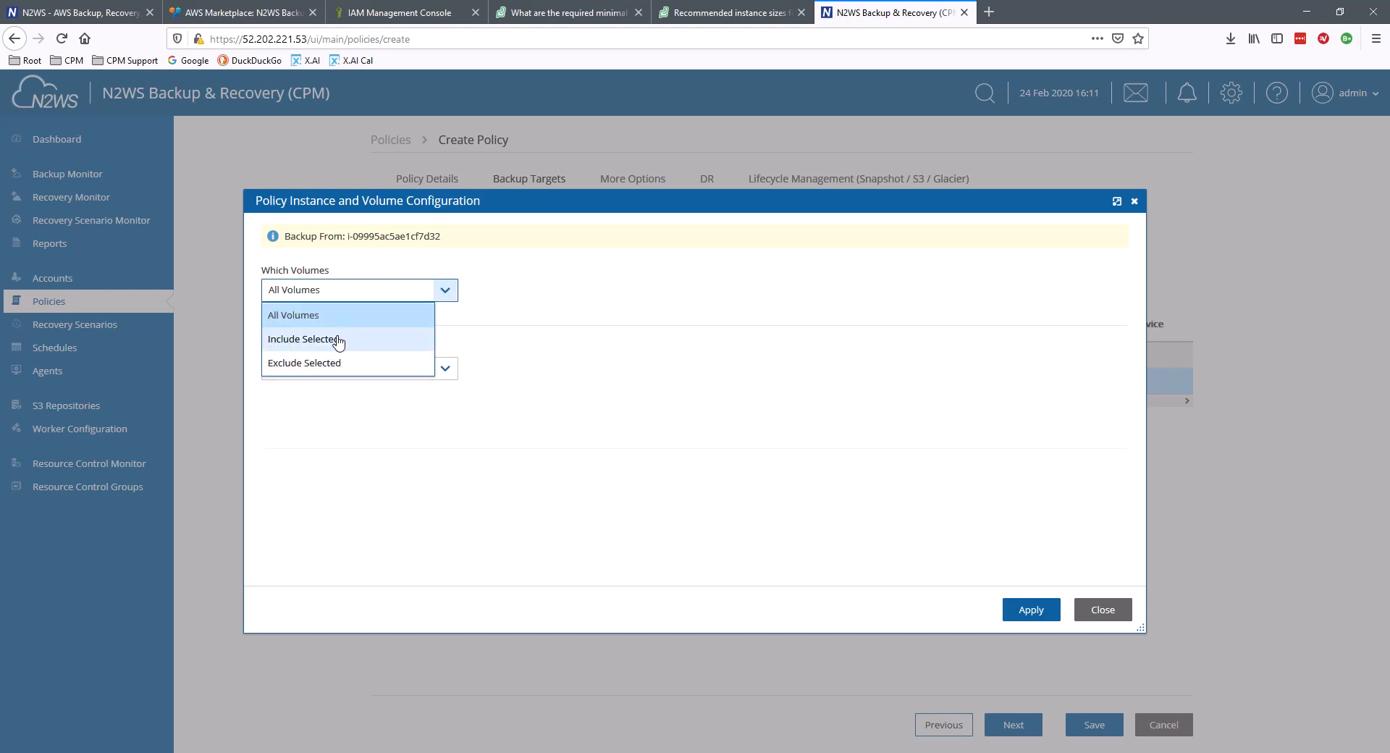
click(407, 341)
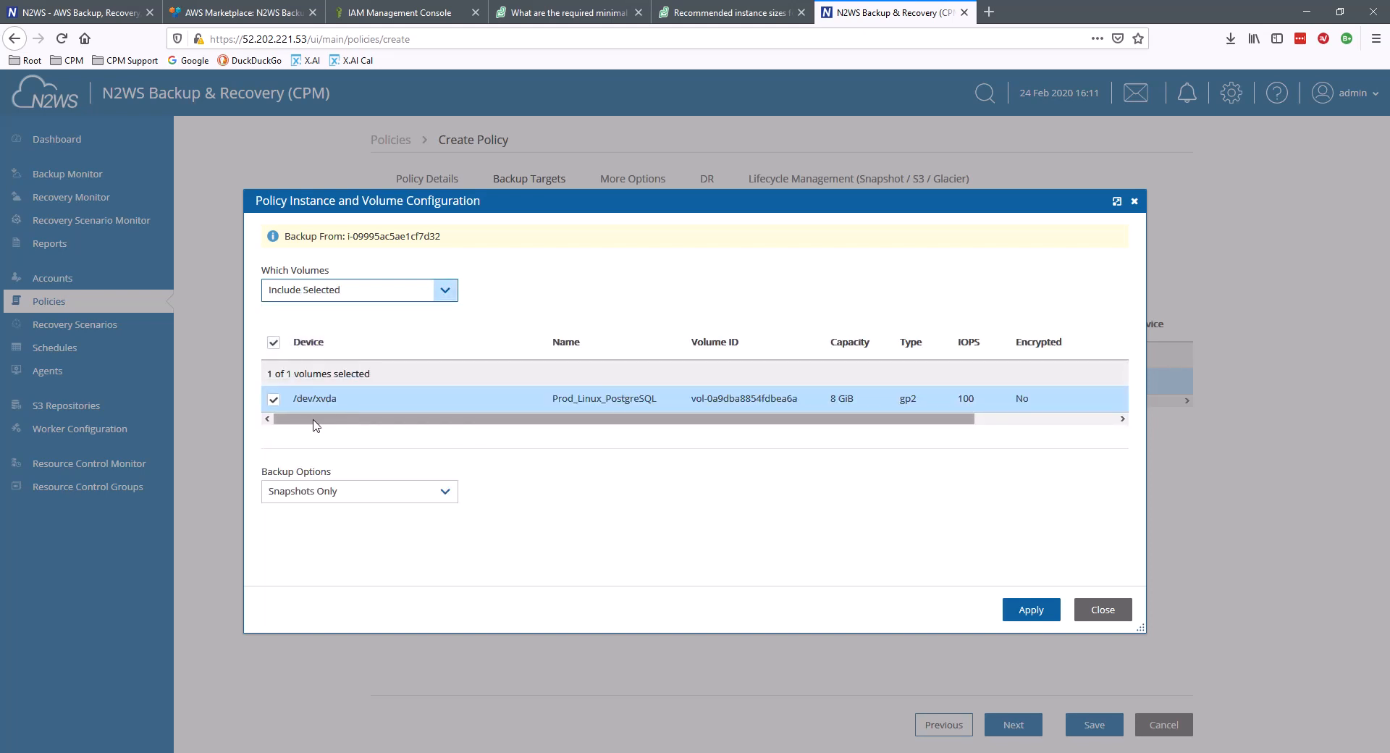
click(1101, 616)
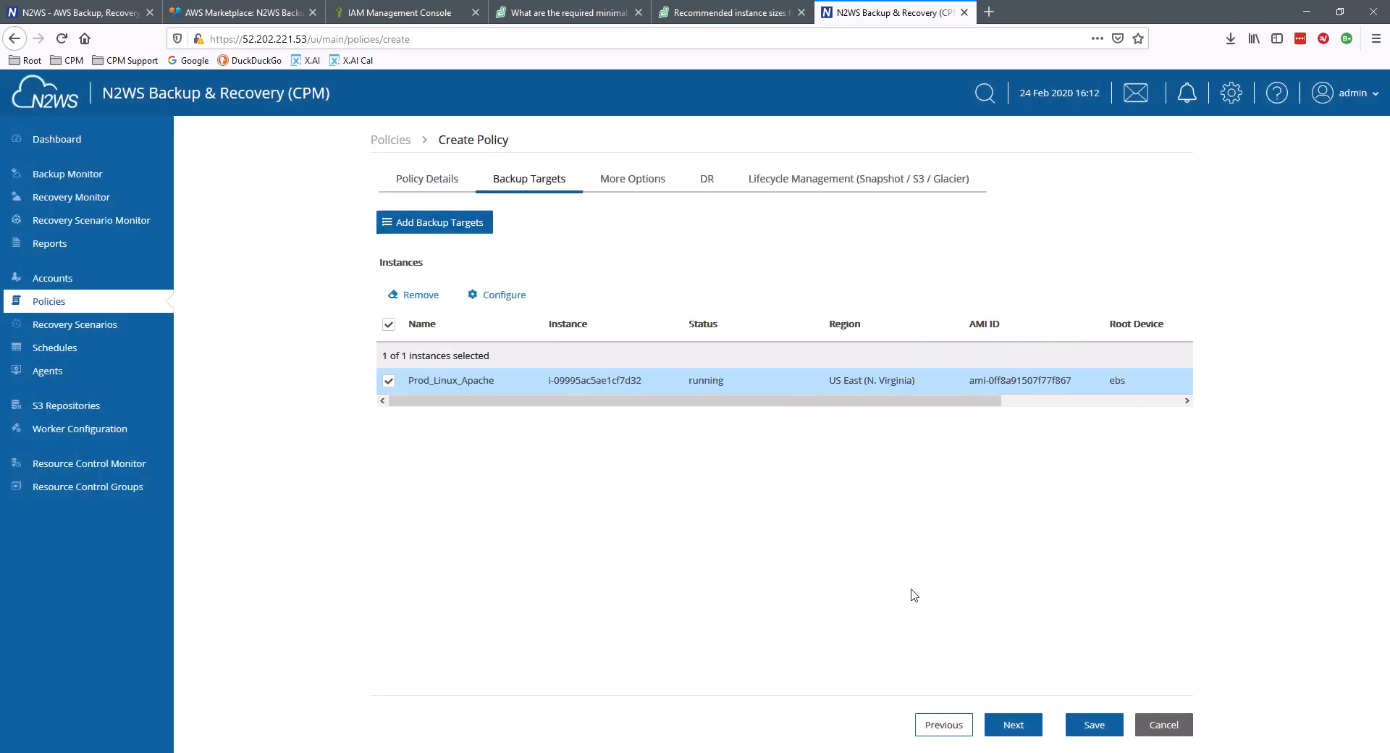
- Try enabling DR for the new policy, look through its frequency and target region options, and turn DR off again
click(1018, 728)
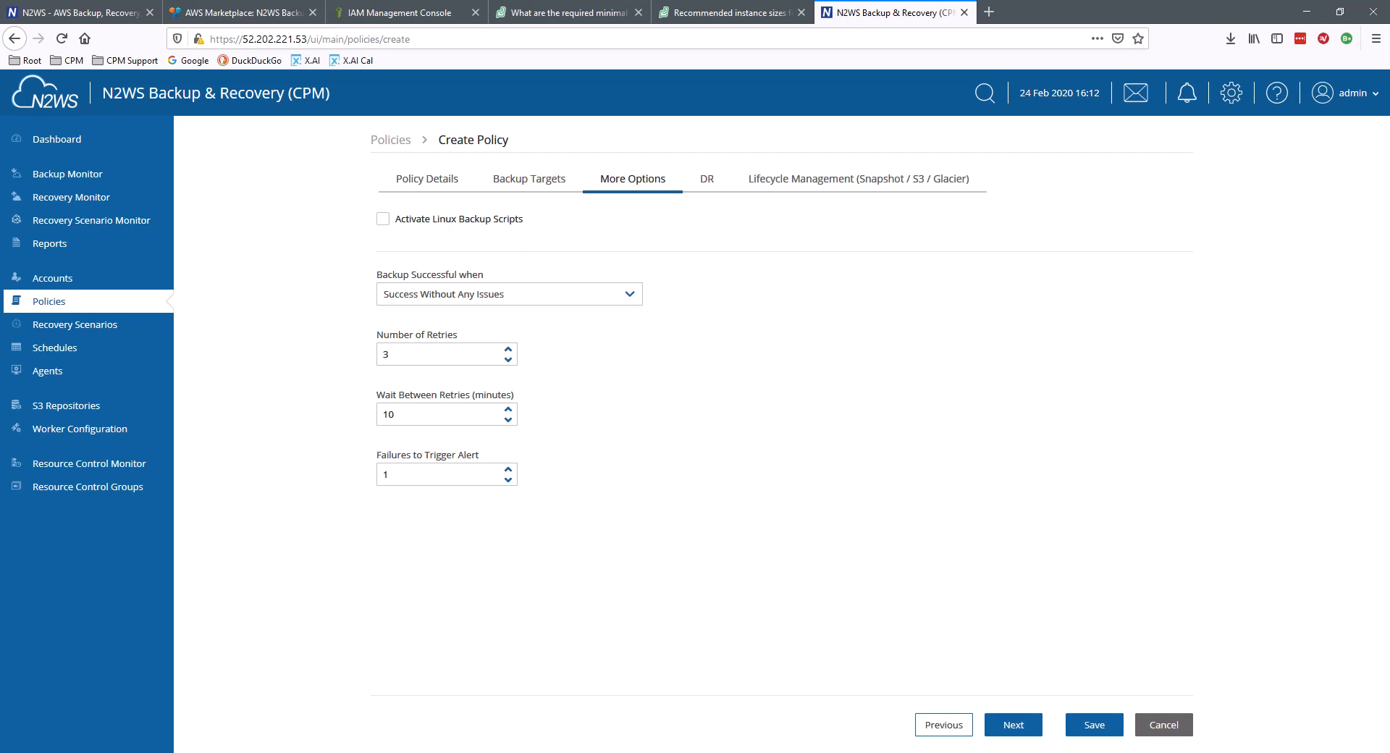
click(1032, 730)
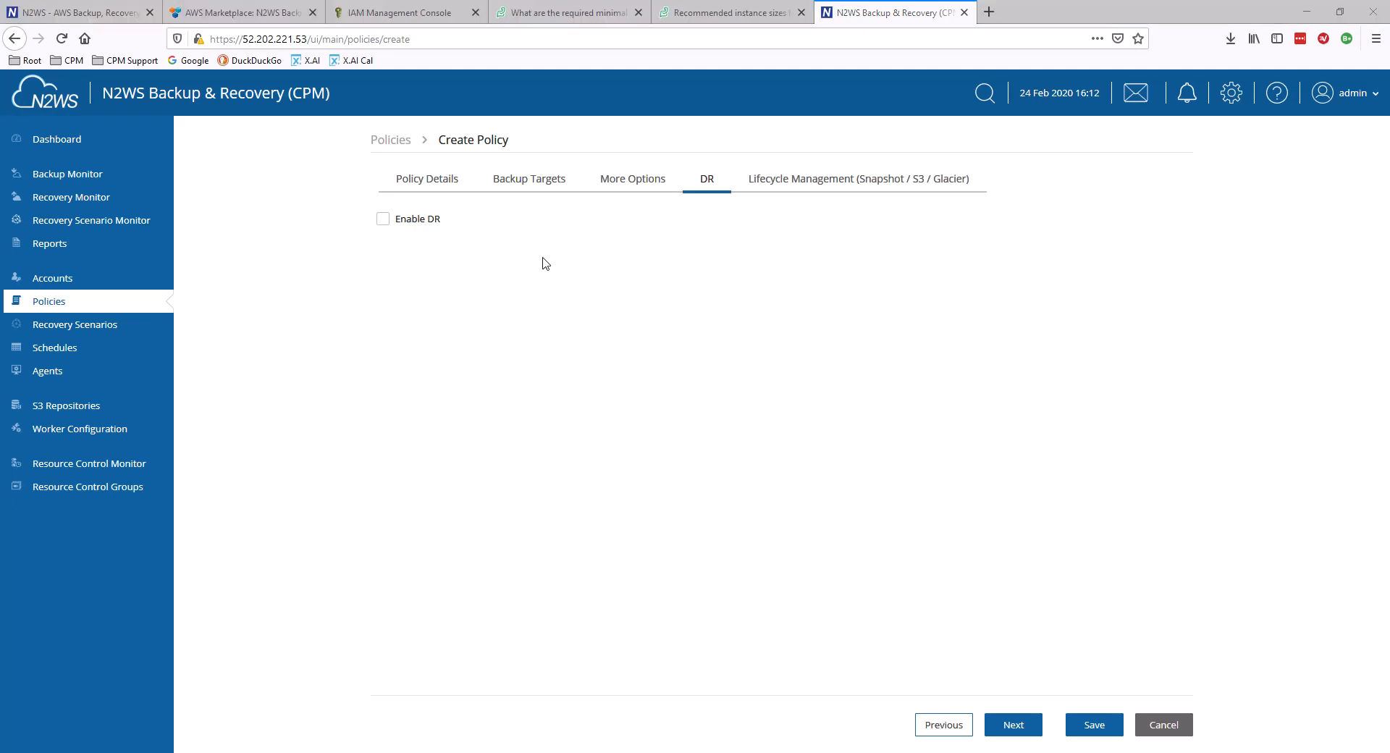
click(380, 221)
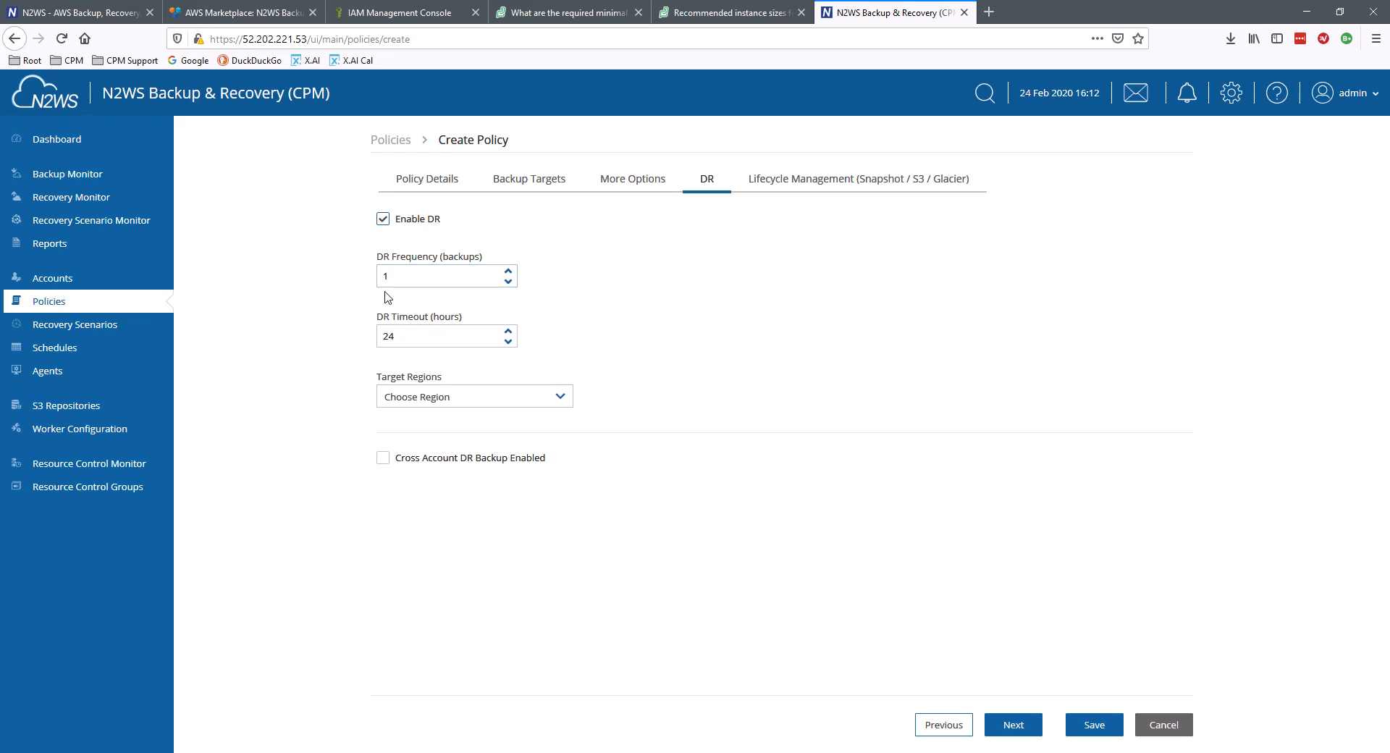
click(509, 271)
click(509, 281)
click(568, 402)
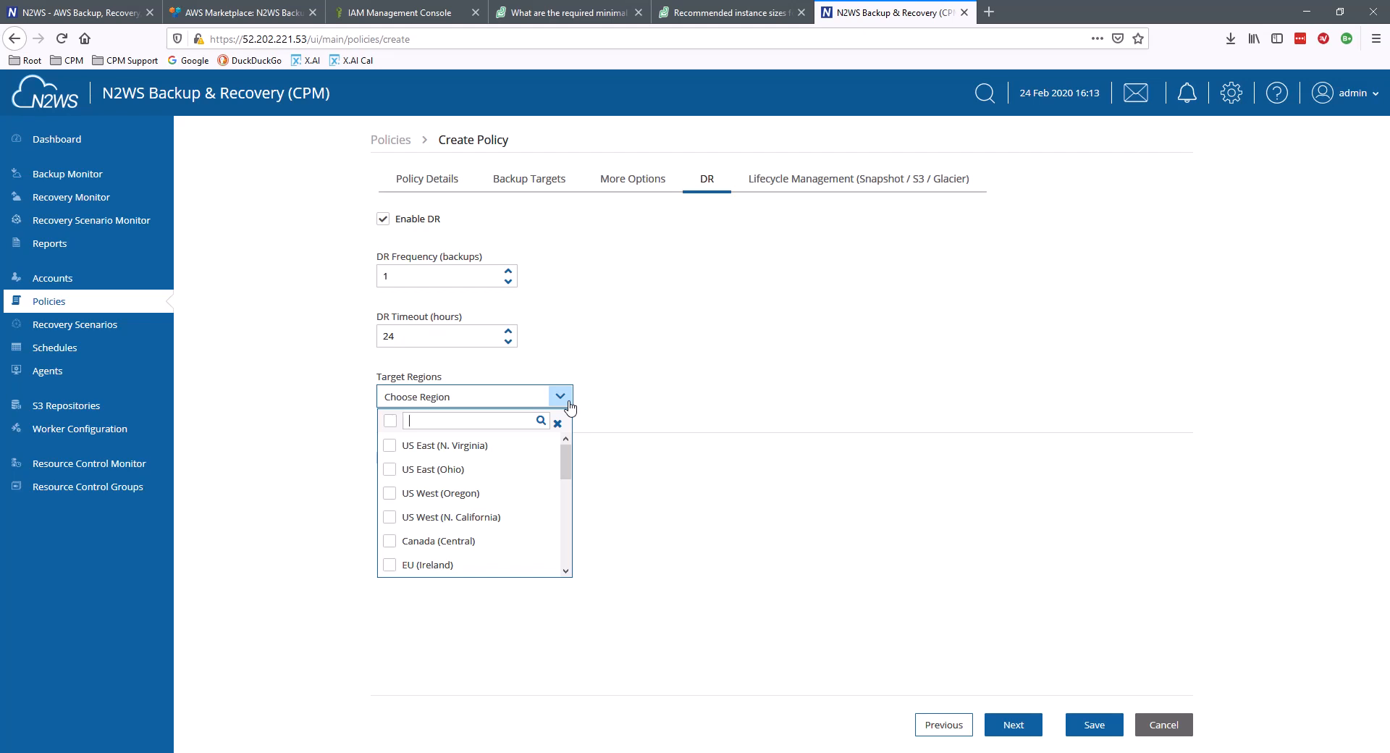
mouse_move(567, 468)
mouse_down()
mouse_move(568, 556)
mouse_move(575, 467)
mouse_up()
click(562, 399)
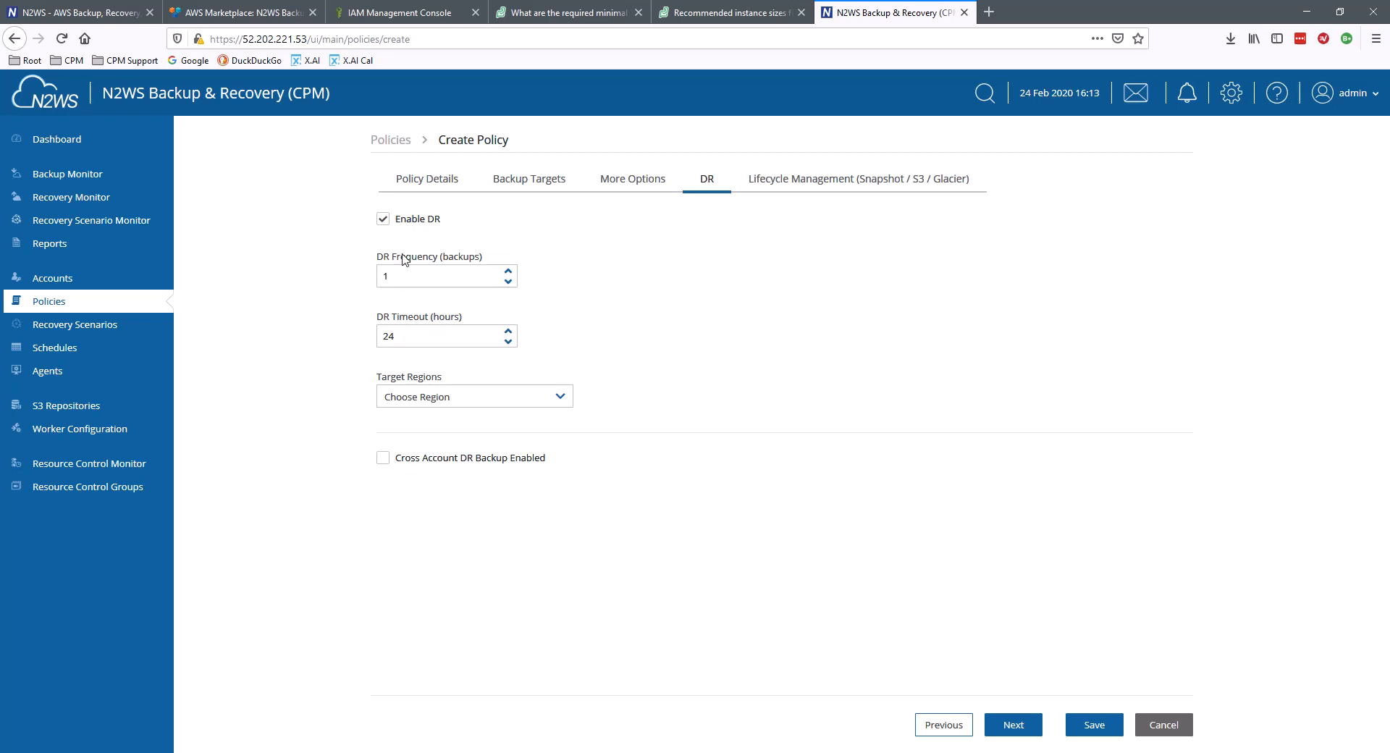
click(383, 220)
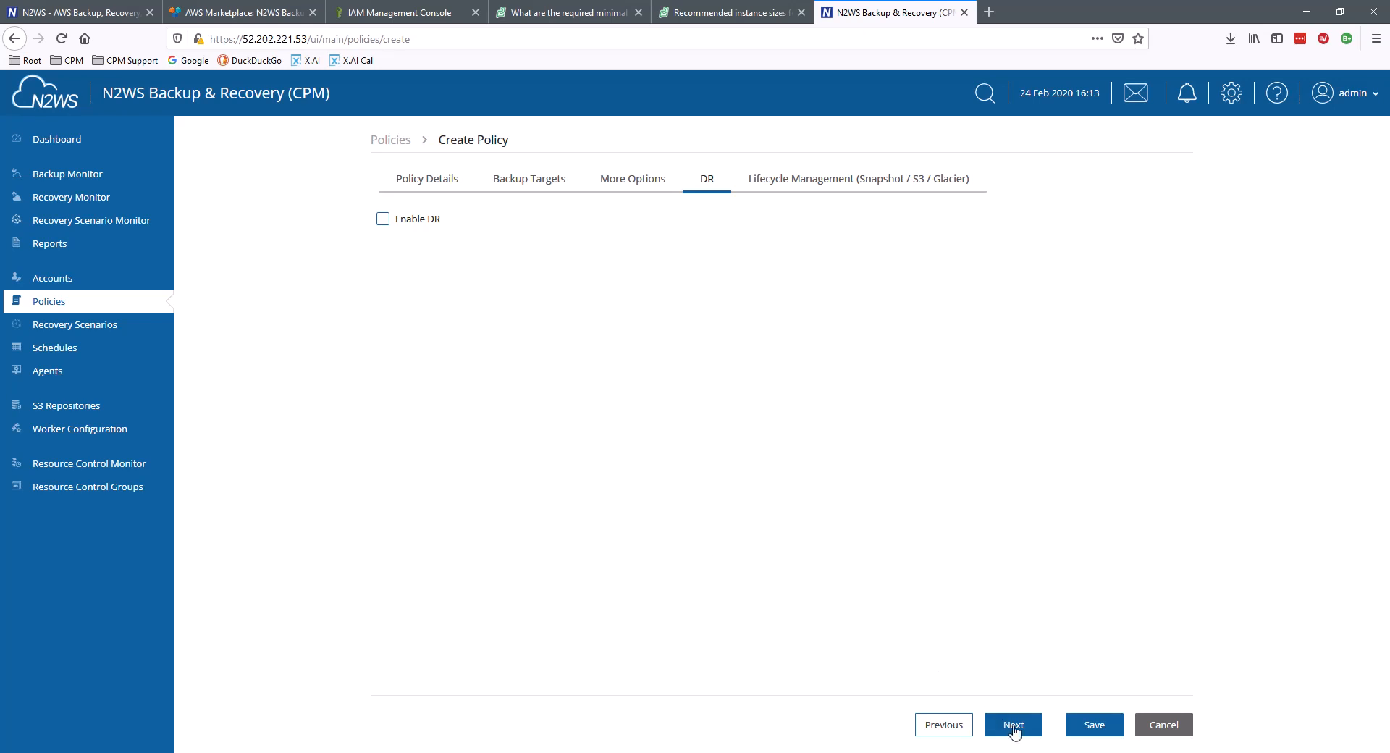
- Set the policy's EBS snapshot retention to 7 generations and save the Production policy
click(1021, 733)
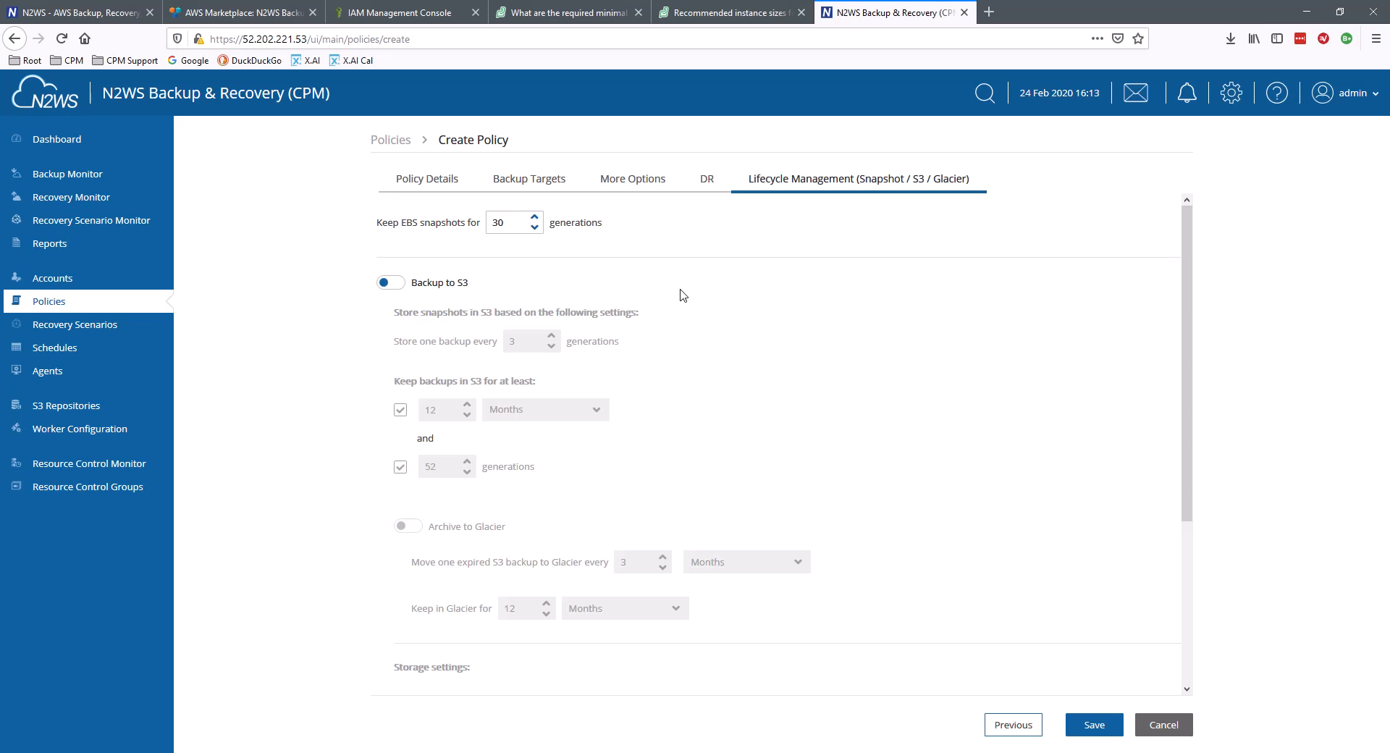
click(534, 229)
click(534, 228)
click(535, 228)
click(534, 228)
click(534, 229)
click(1095, 727)
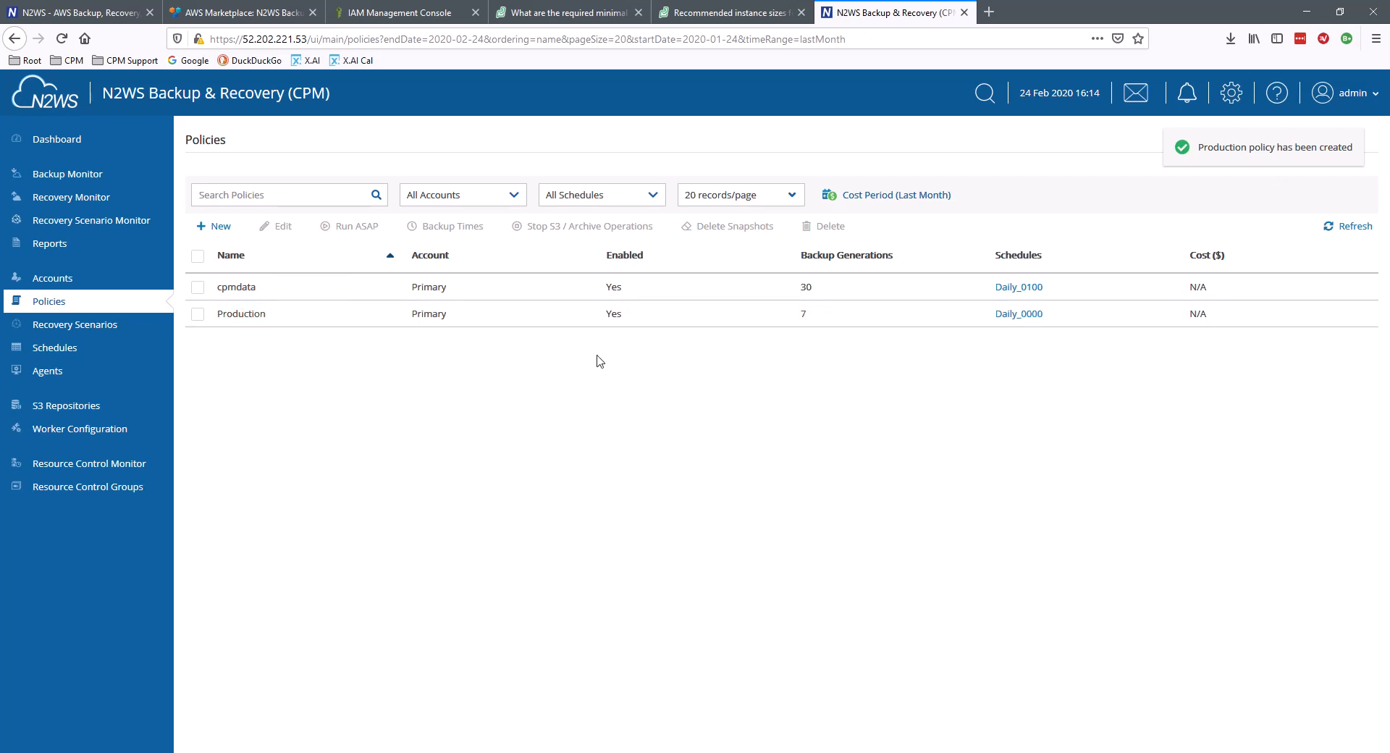
- Run the Production policy's backup immediately
click(197, 315)
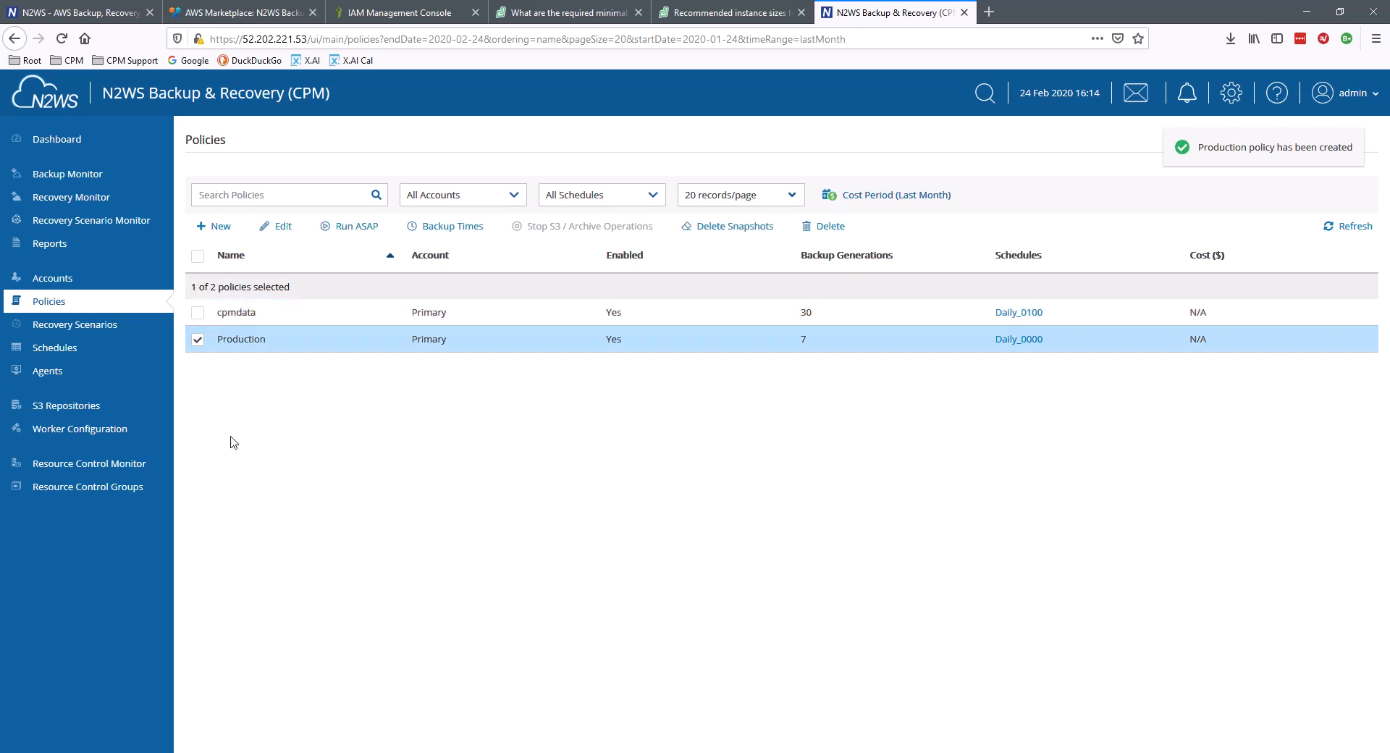
click(355, 226)
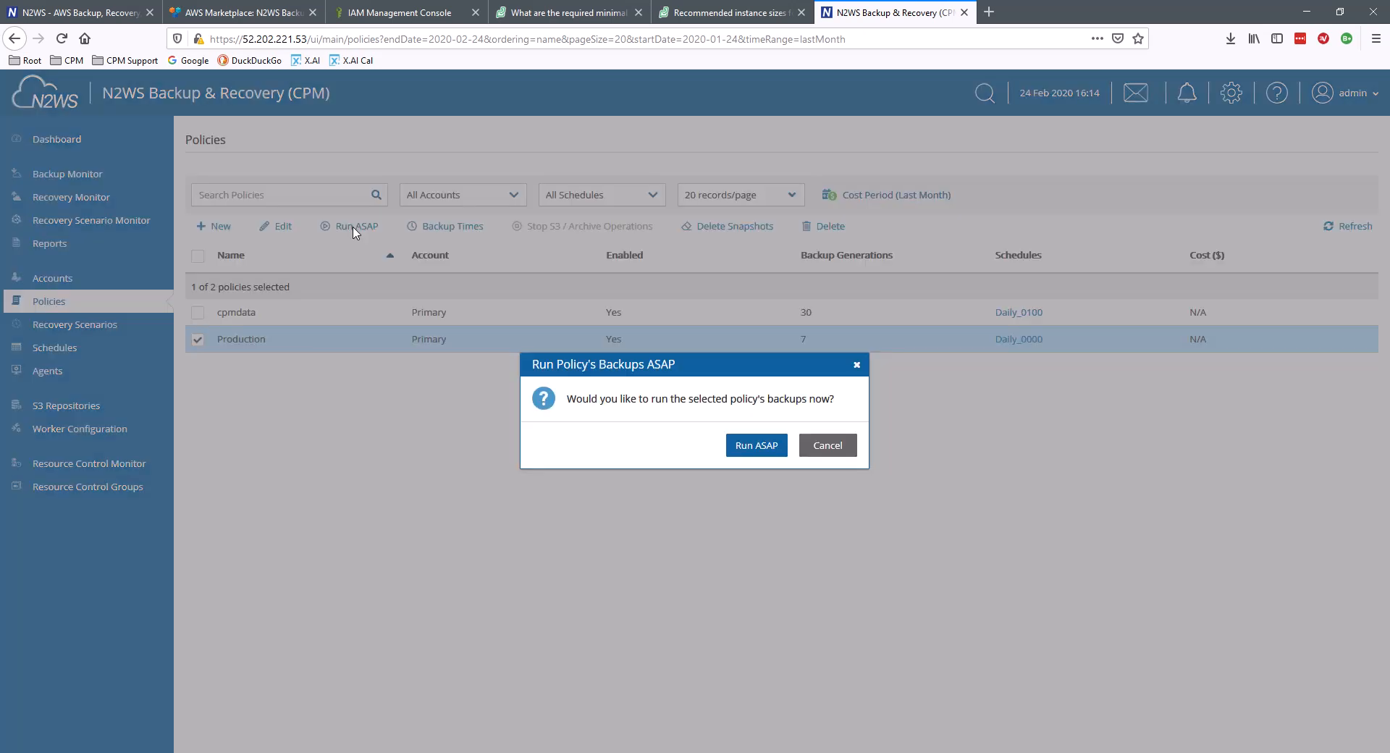
click(746, 454)
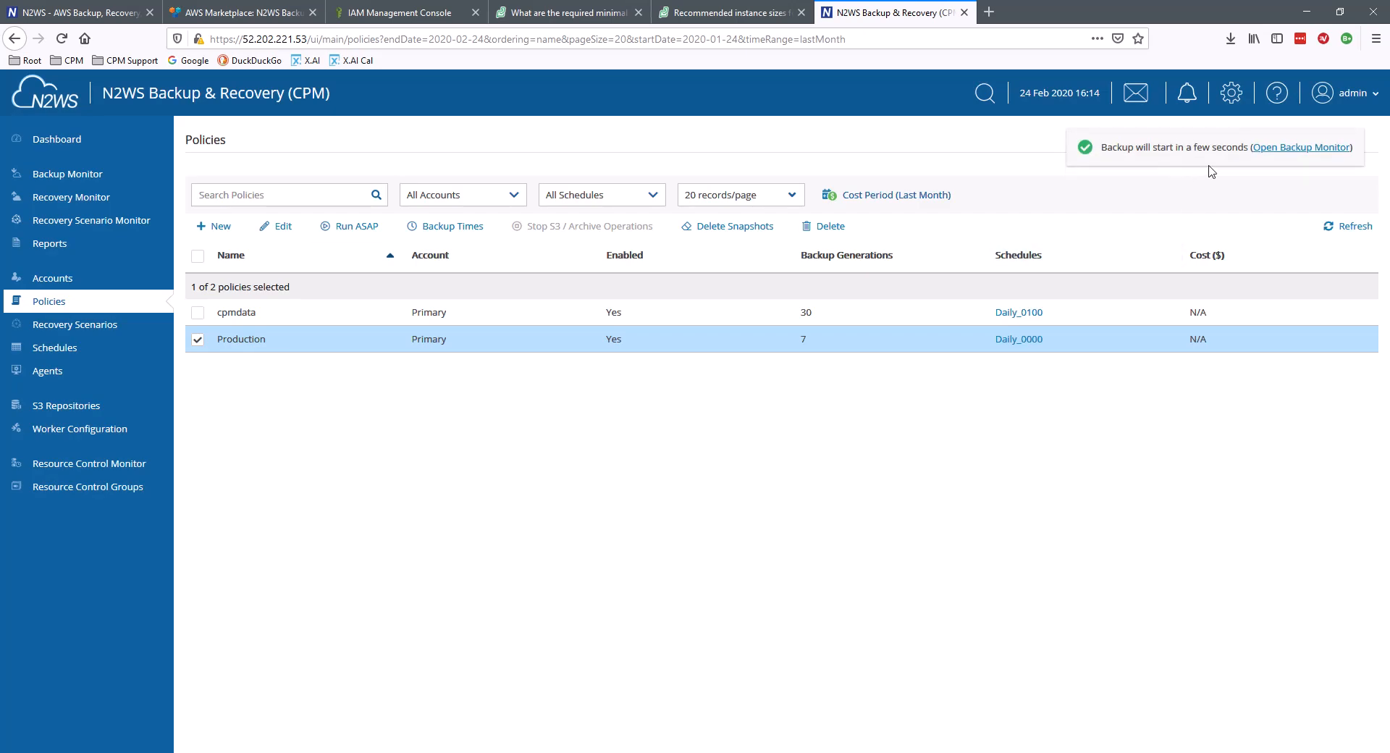
- Check the progress of the Production backup in the Backup Monitor and view the dashboard summary
click(1301, 148)
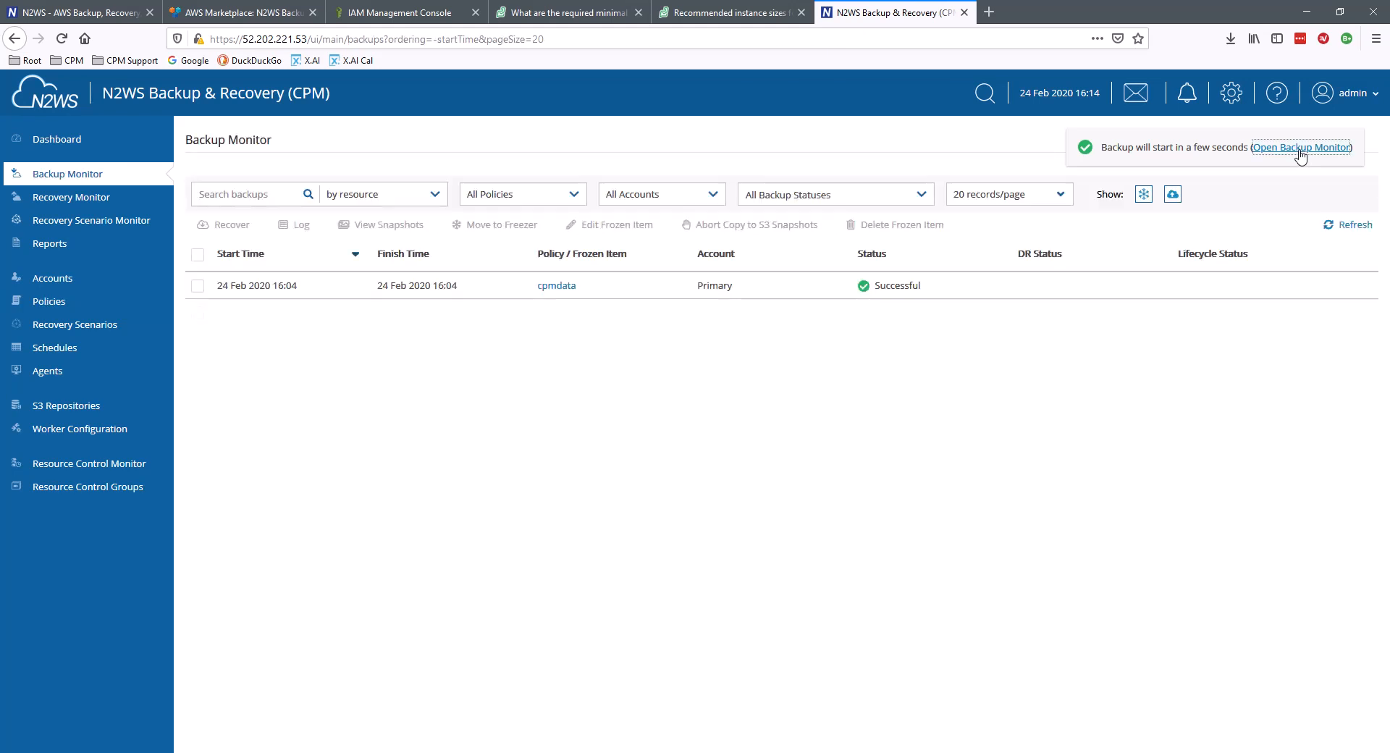
click(1347, 225)
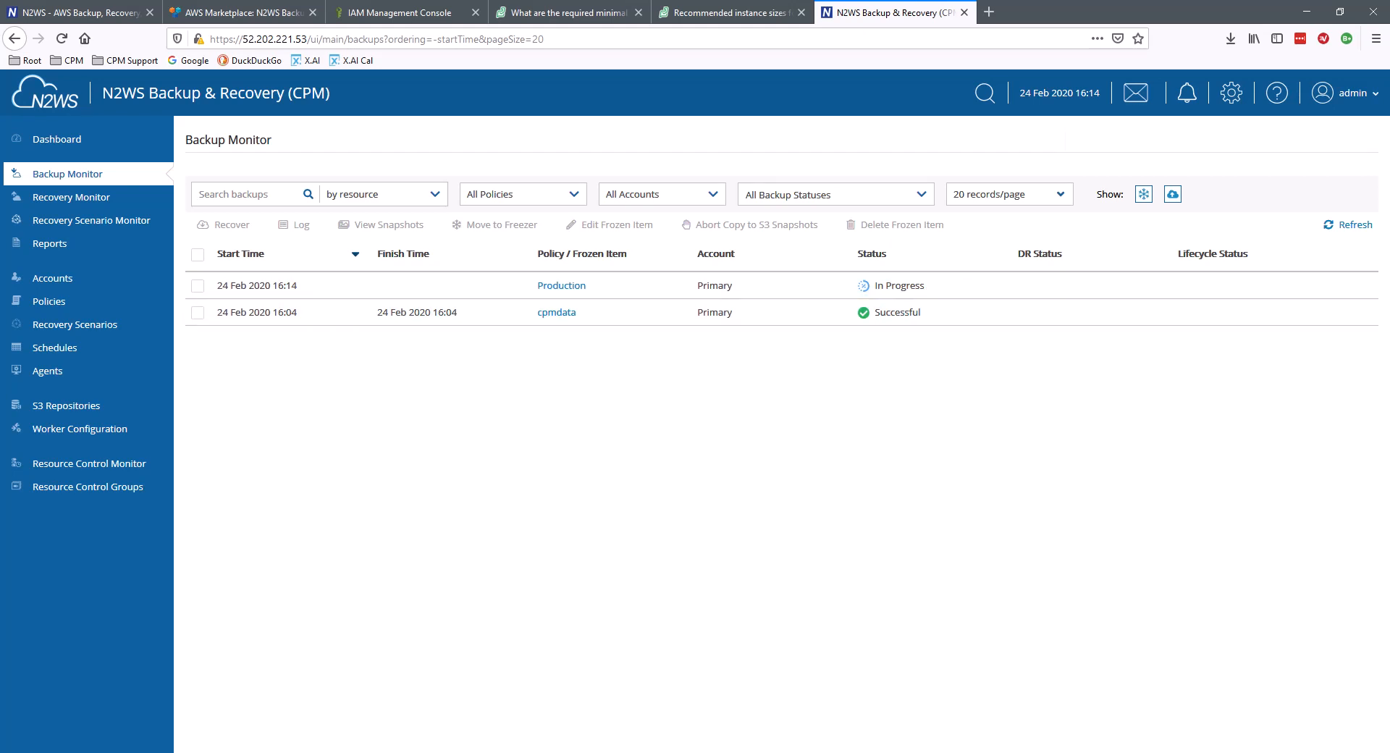
click(1357, 226)
click(56, 139)
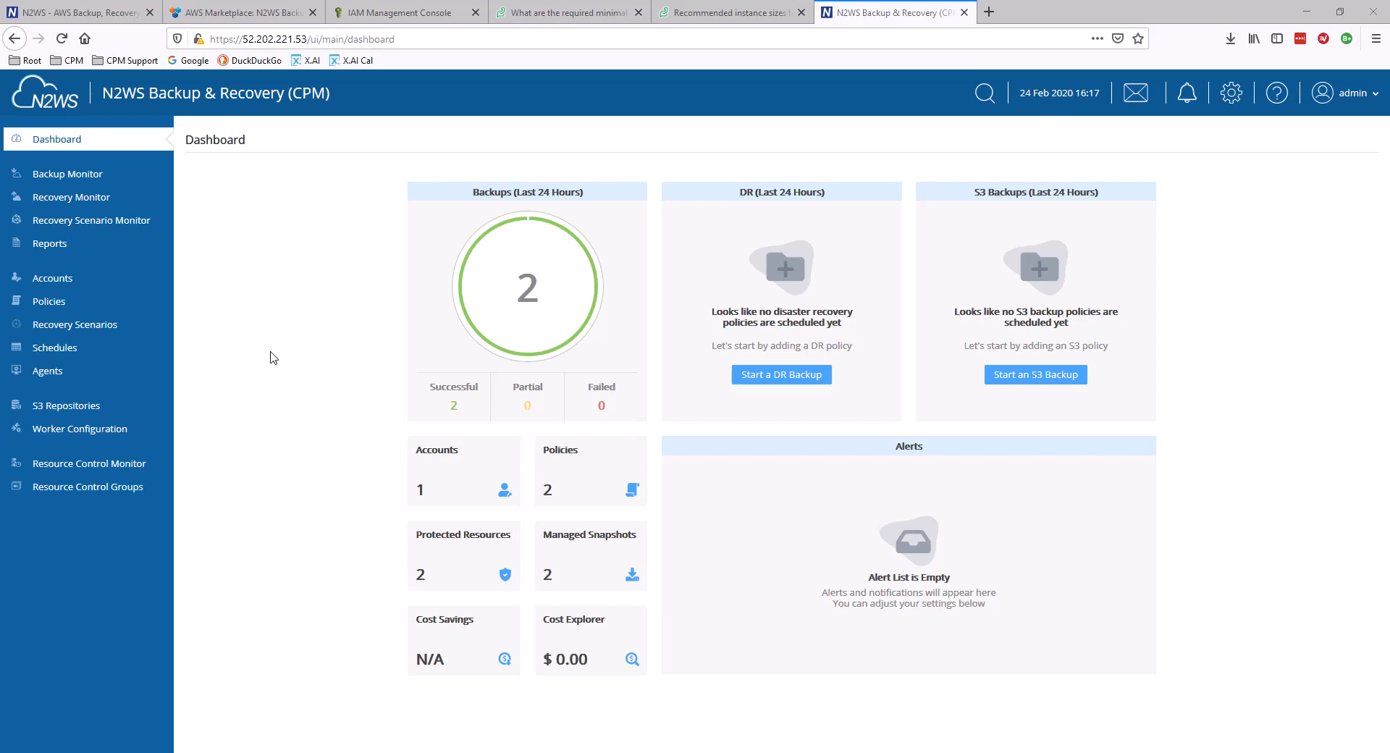
- Edit the Production policy to enable DR with US East (Ohio) as the target region, and save it
click(63, 303)
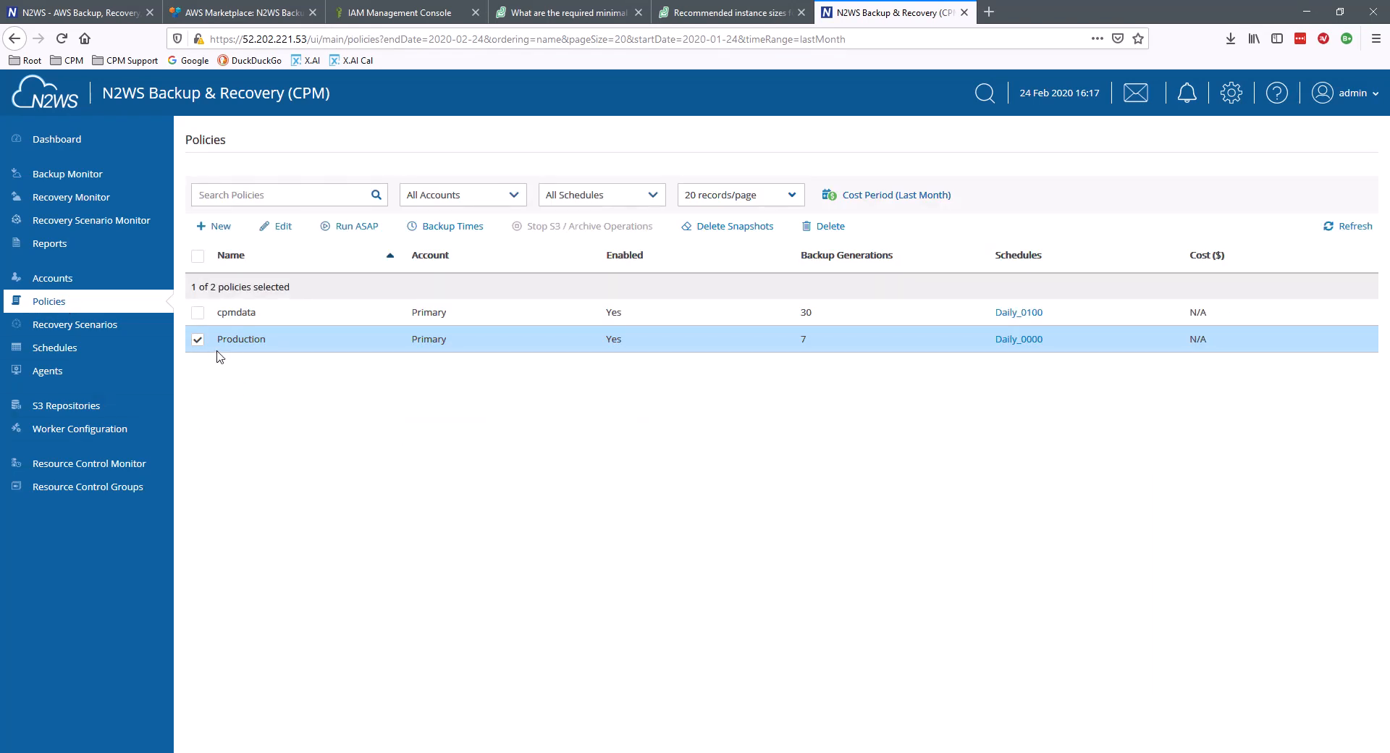
click(287, 228)
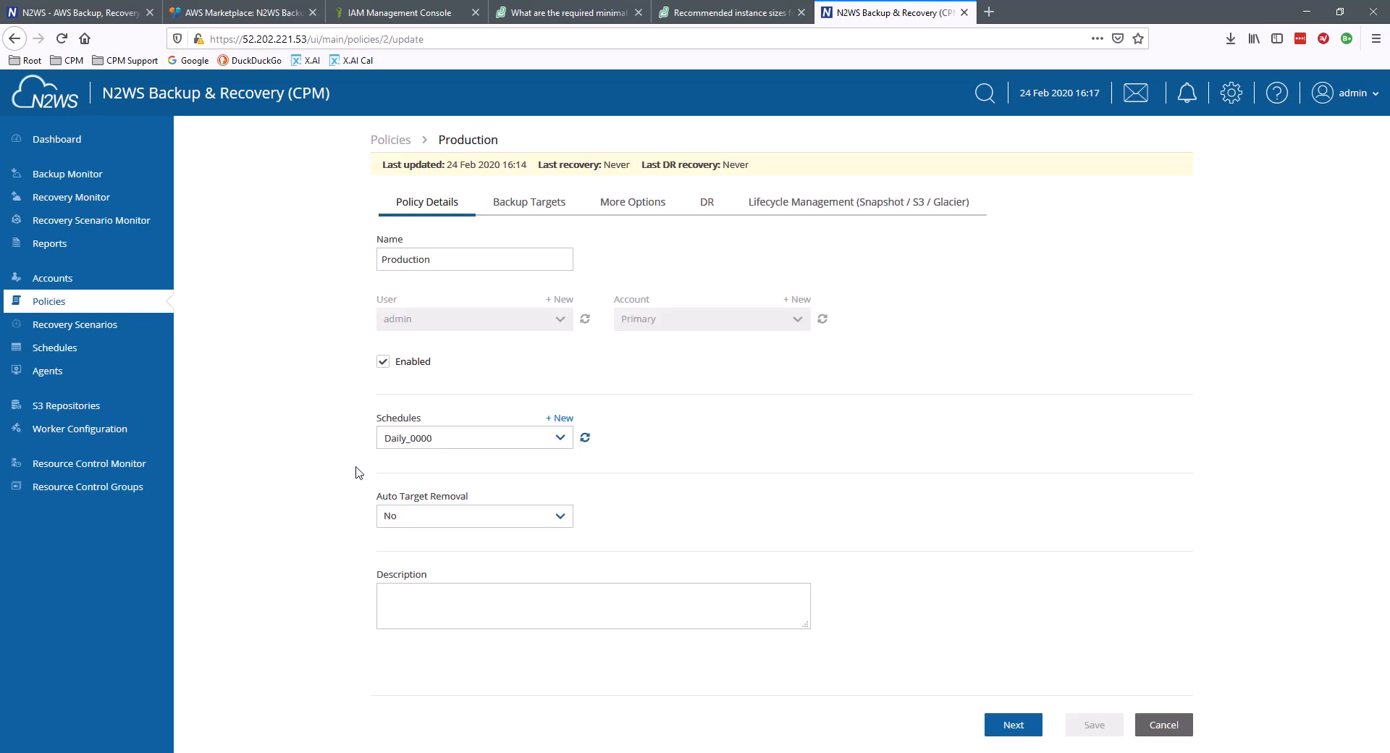
click(705, 202)
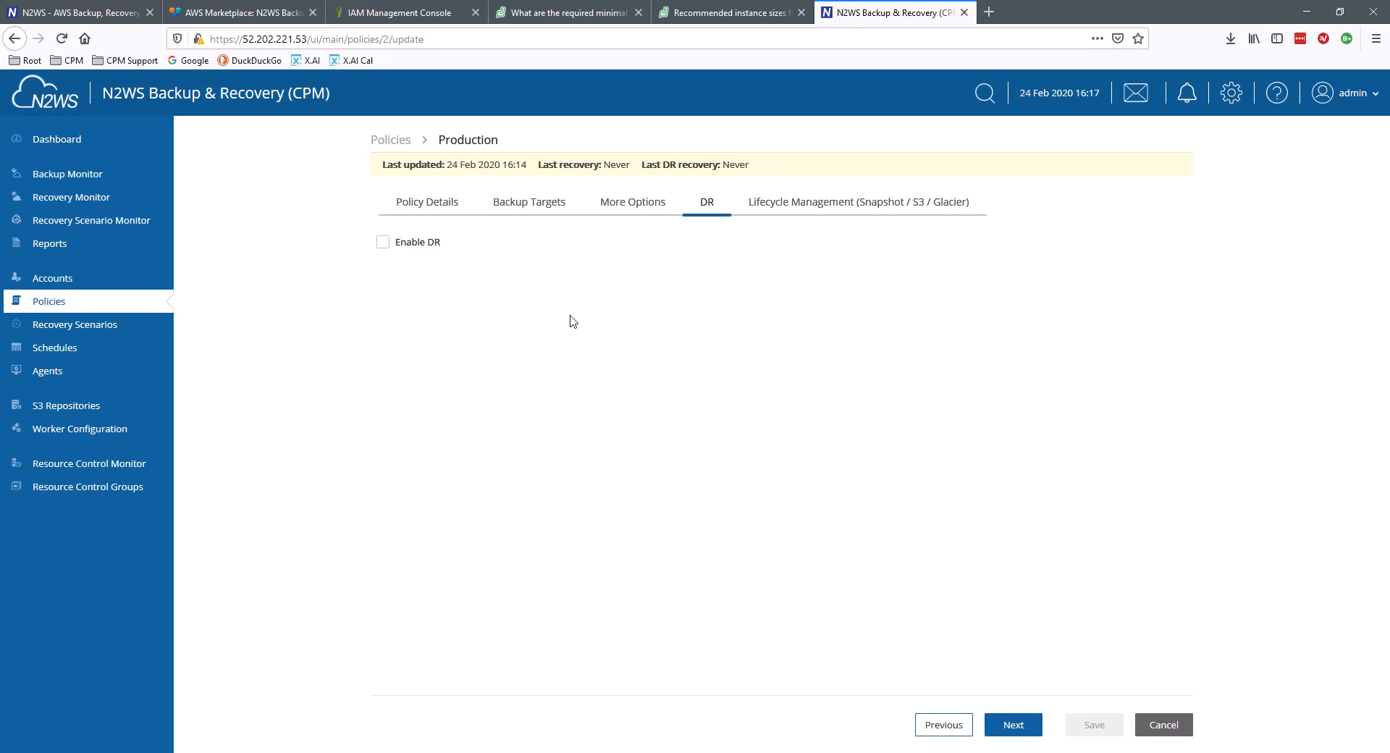
click(381, 243)
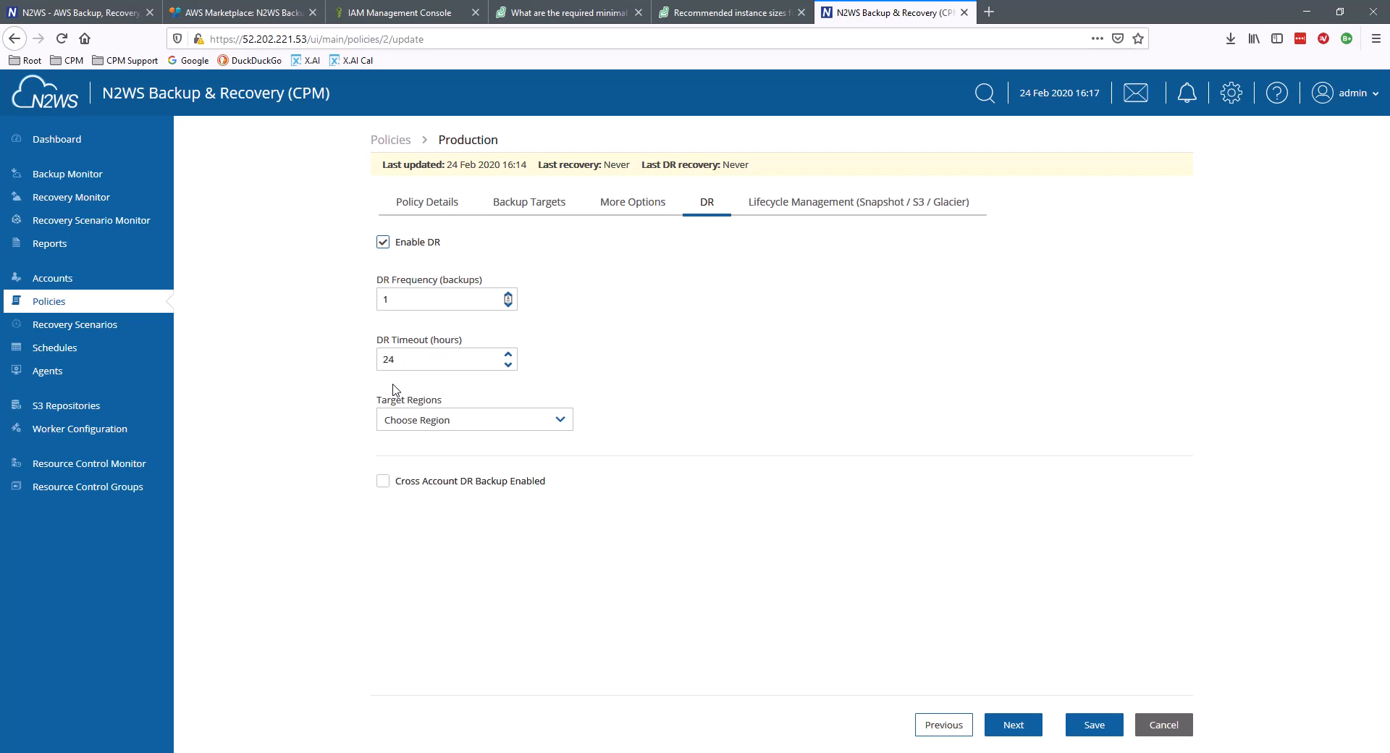
click(562, 421)
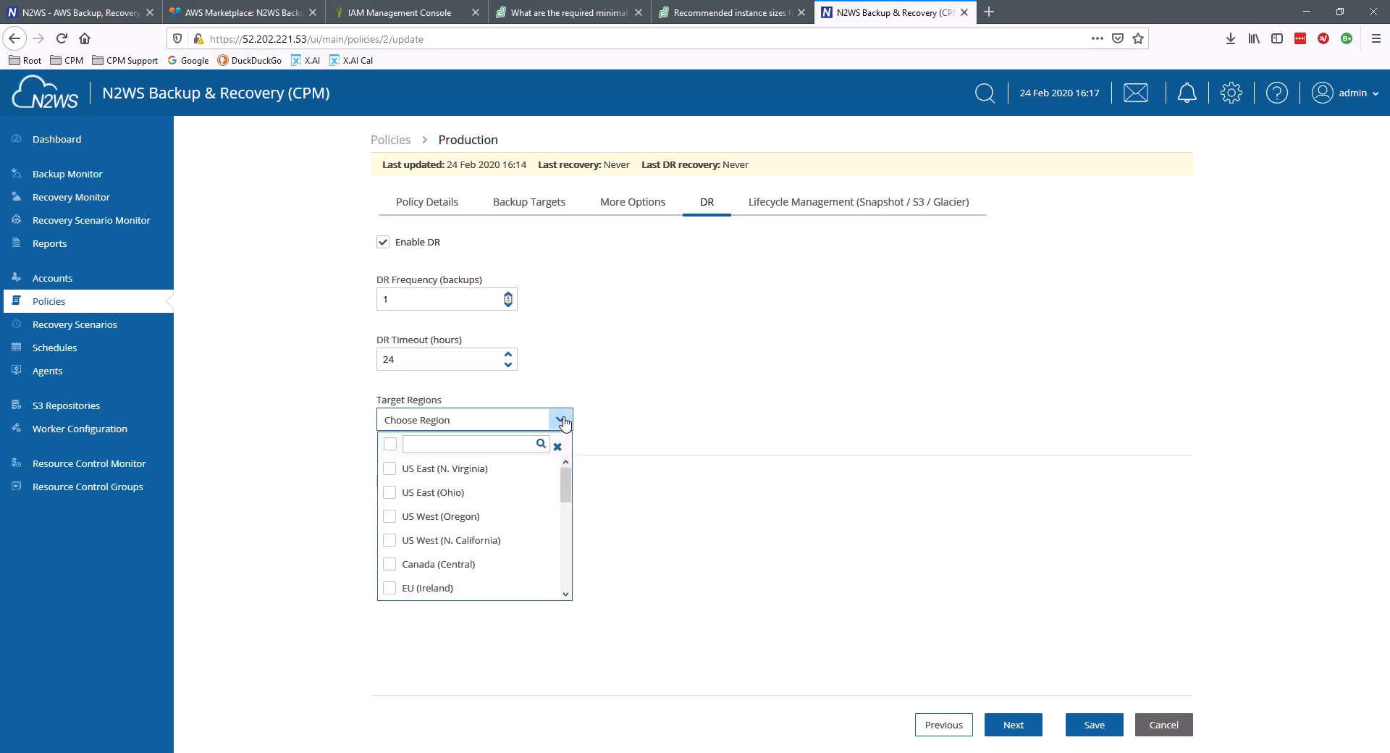
click(391, 496)
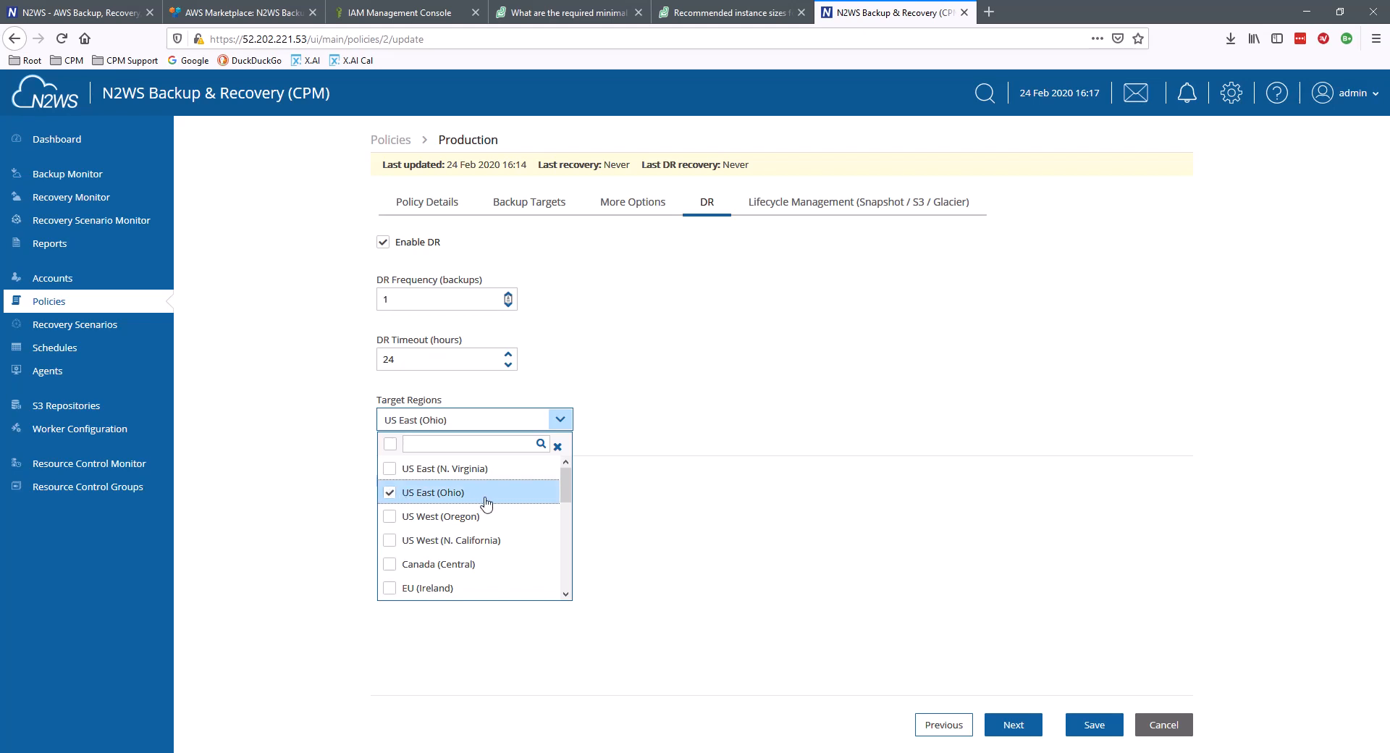
click(705, 457)
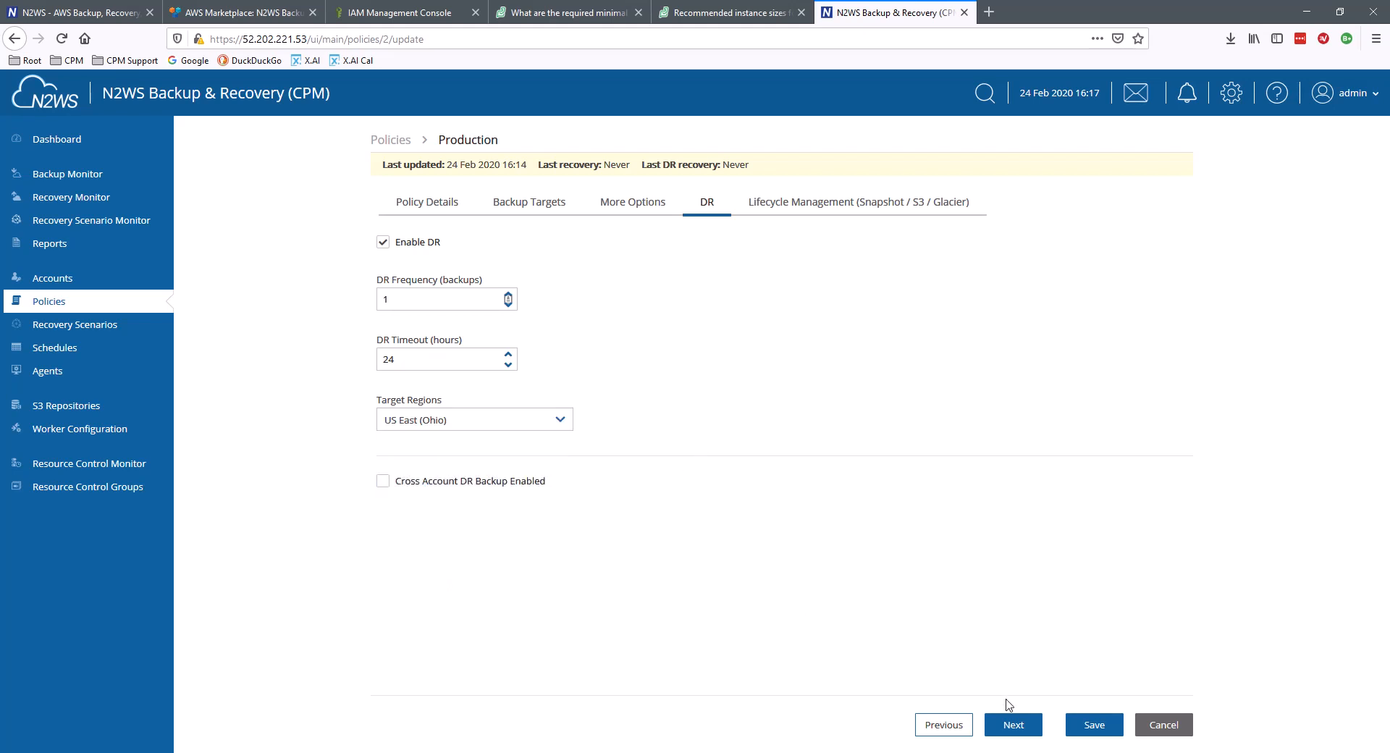
click(1094, 725)
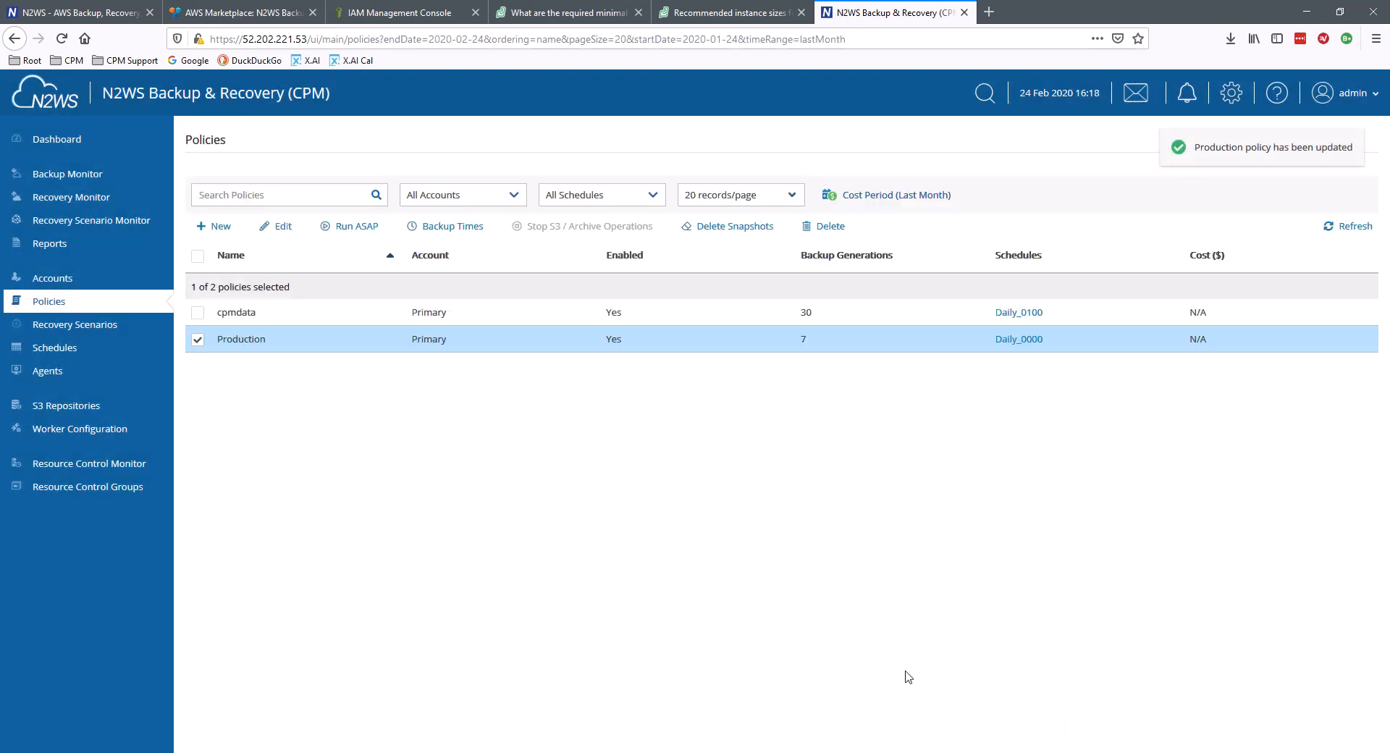
- Run the DR-enabled Production policy's backup immediately and refresh its status in the Backup Monitor
click(364, 232)
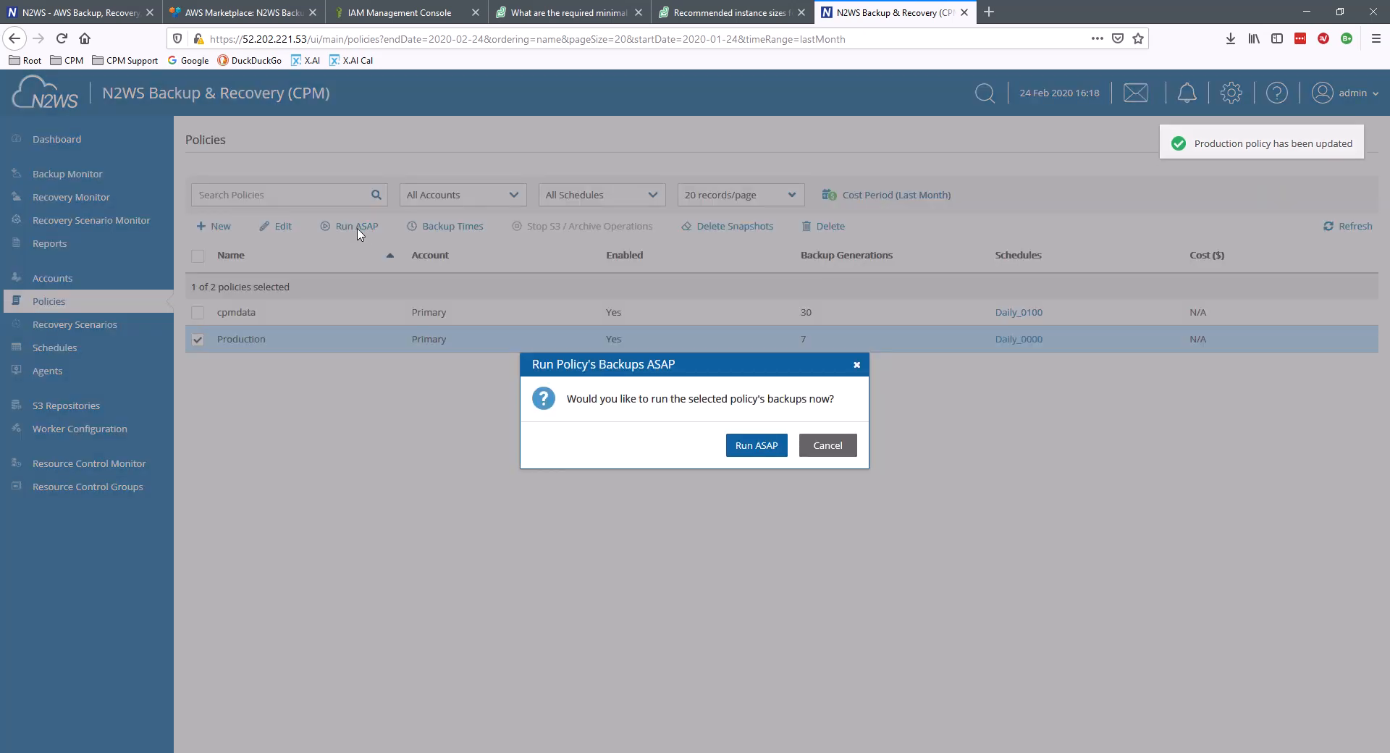
click(743, 449)
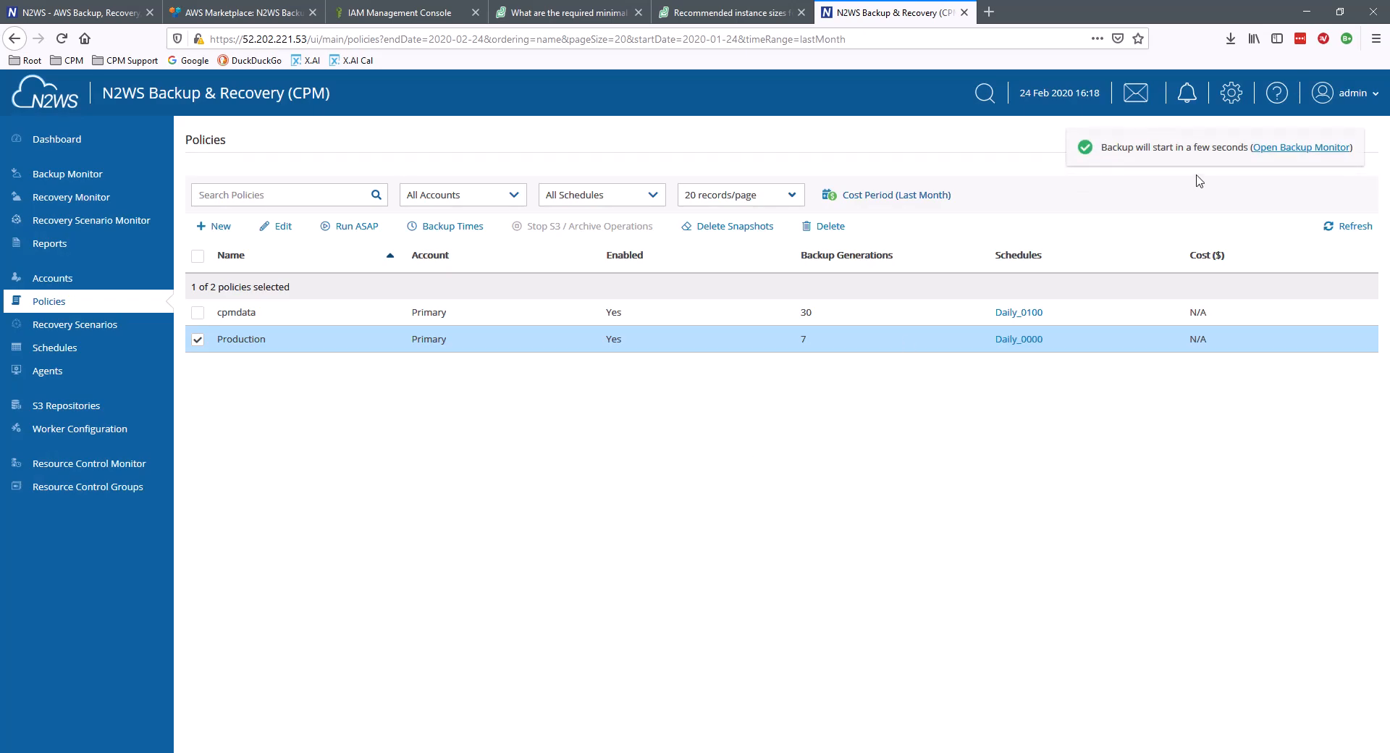
click(1307, 149)
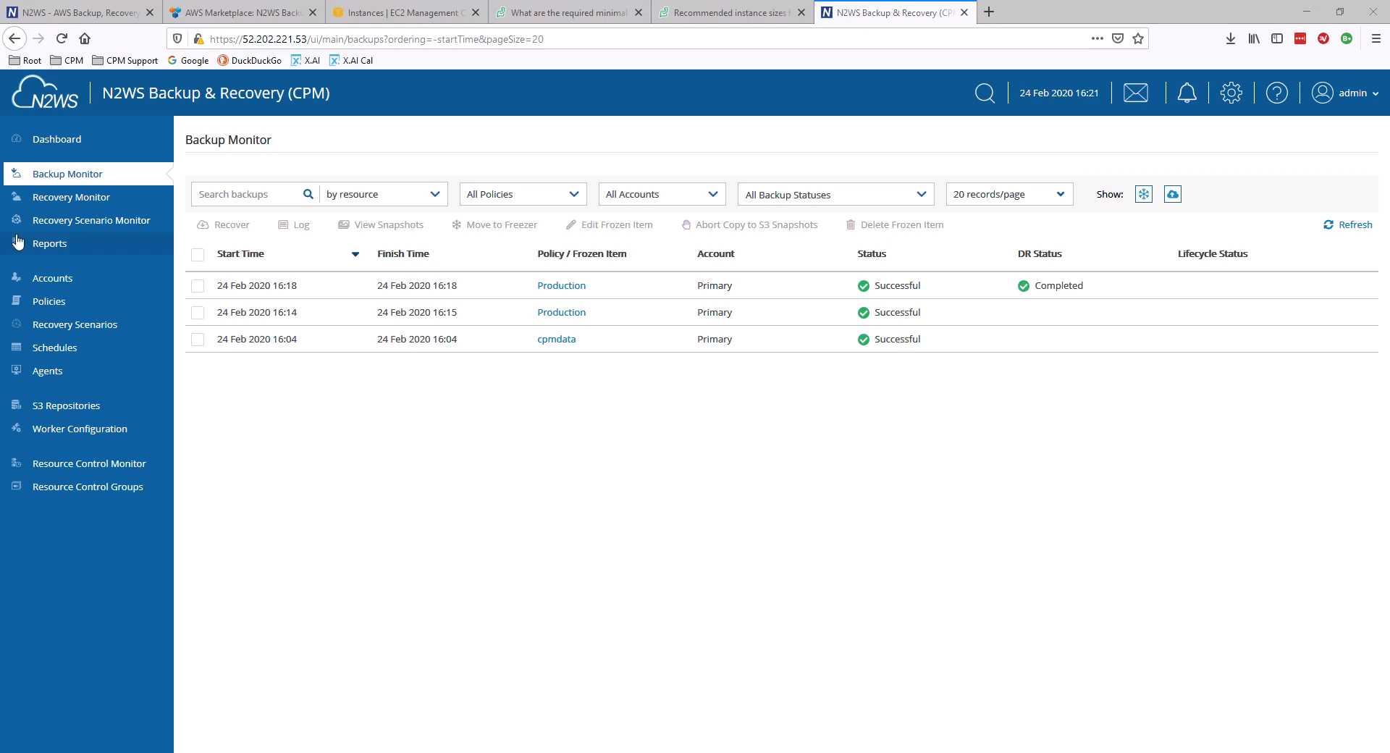
click(1351, 225)
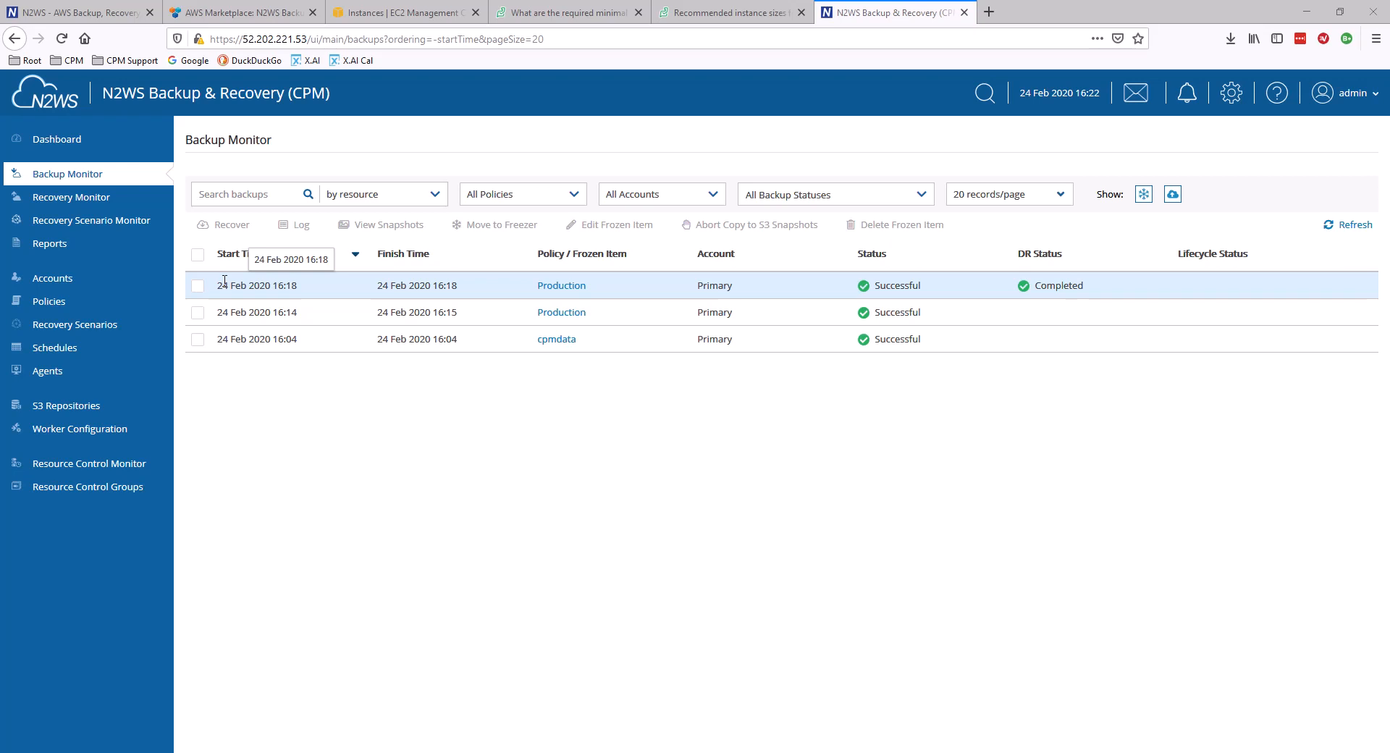
- Open recovery for the 24 Feb 2020 16:18 Production backup and select the Prod_Linux_Apache instance
click(200, 287)
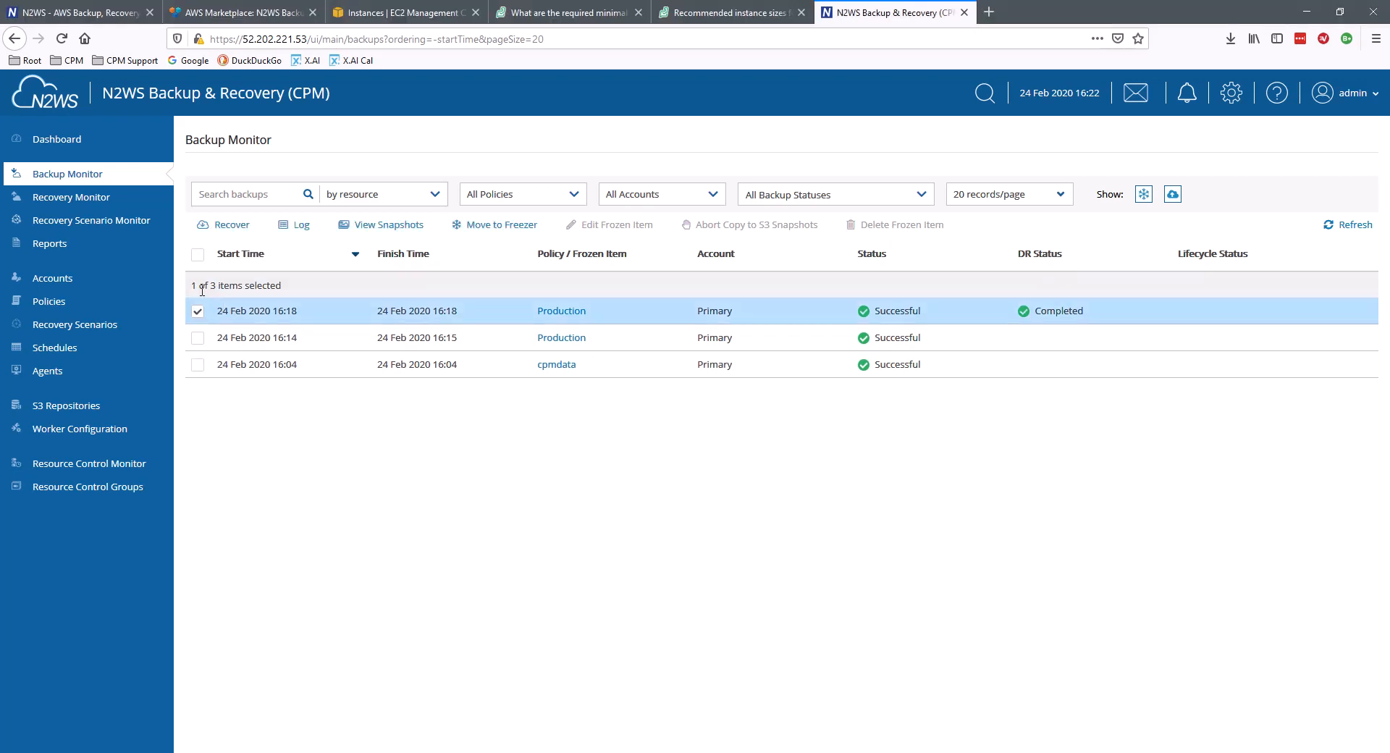
click(231, 225)
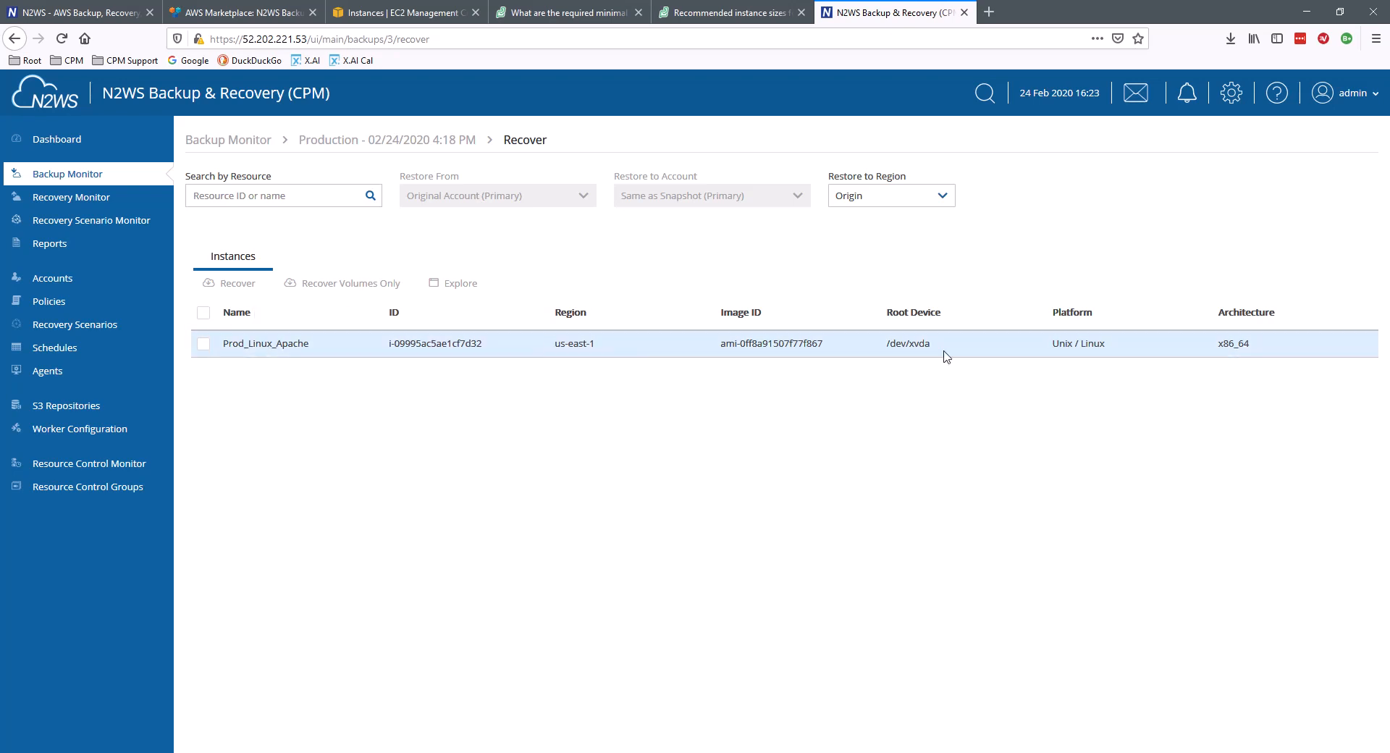
click(203, 344)
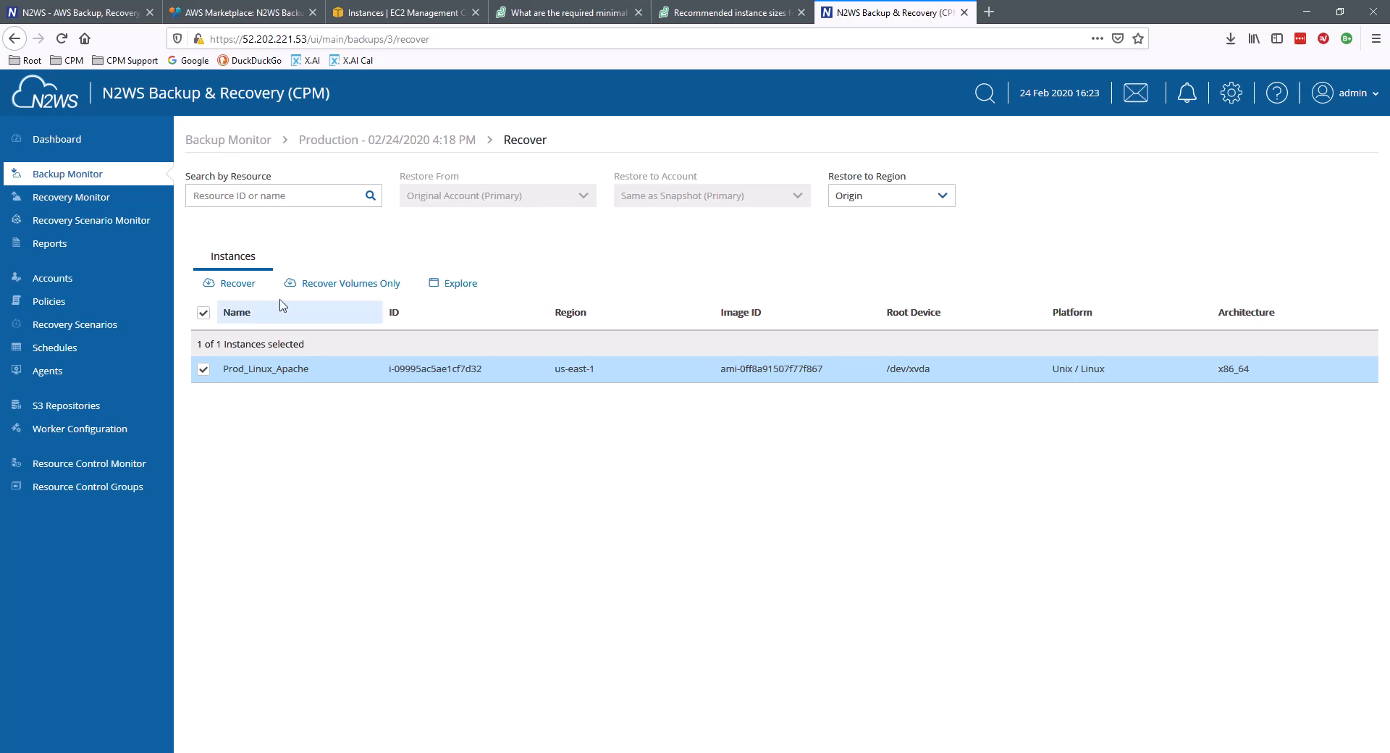
- Review the basic recovery options and available instance types for Prod_Linux_Apache, and close them without recovering
click(232, 286)
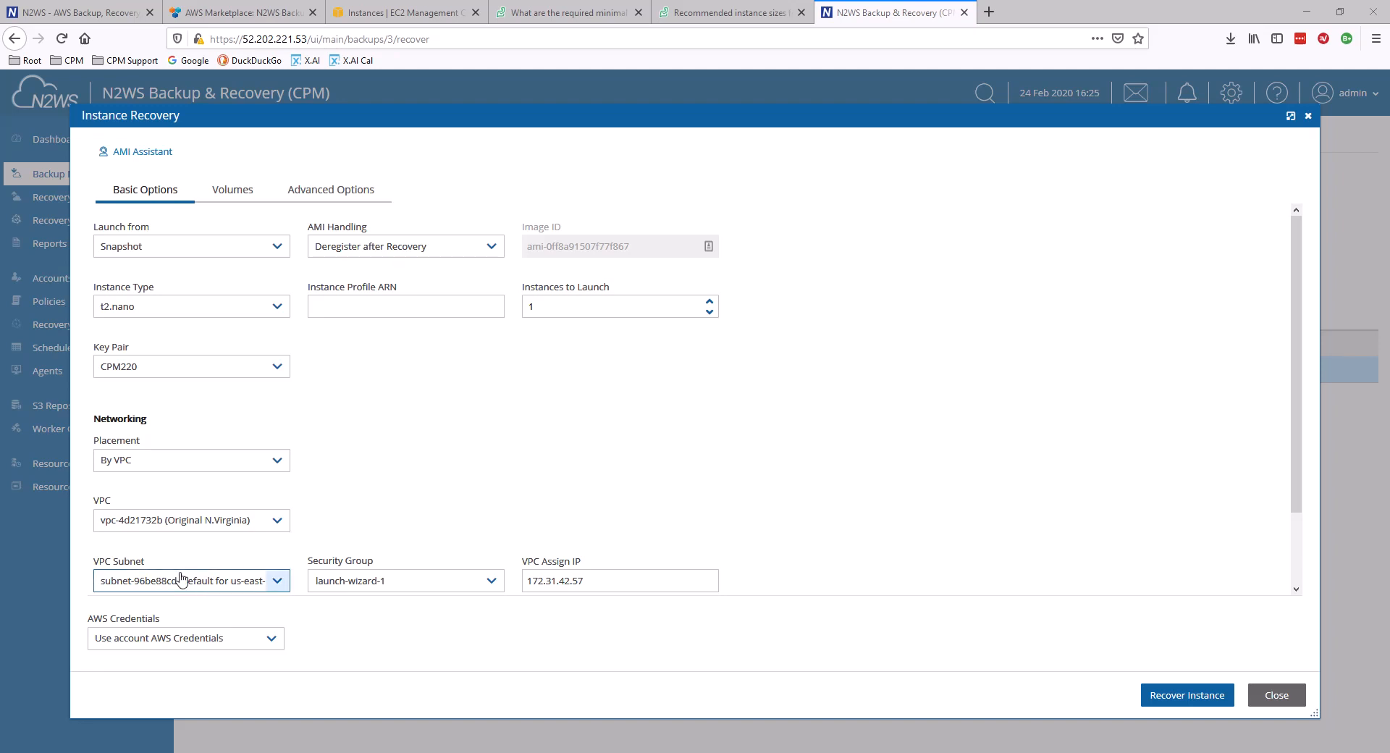
click(282, 309)
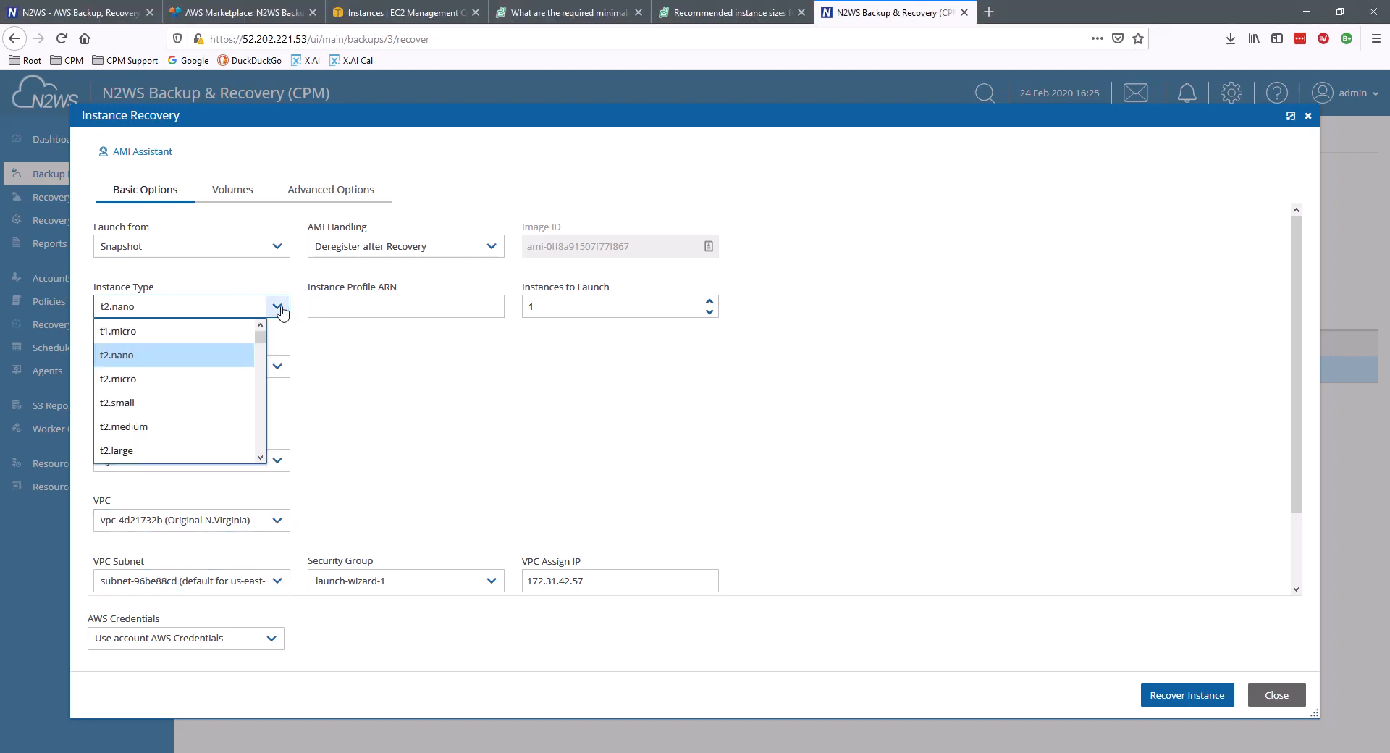
click(282, 309)
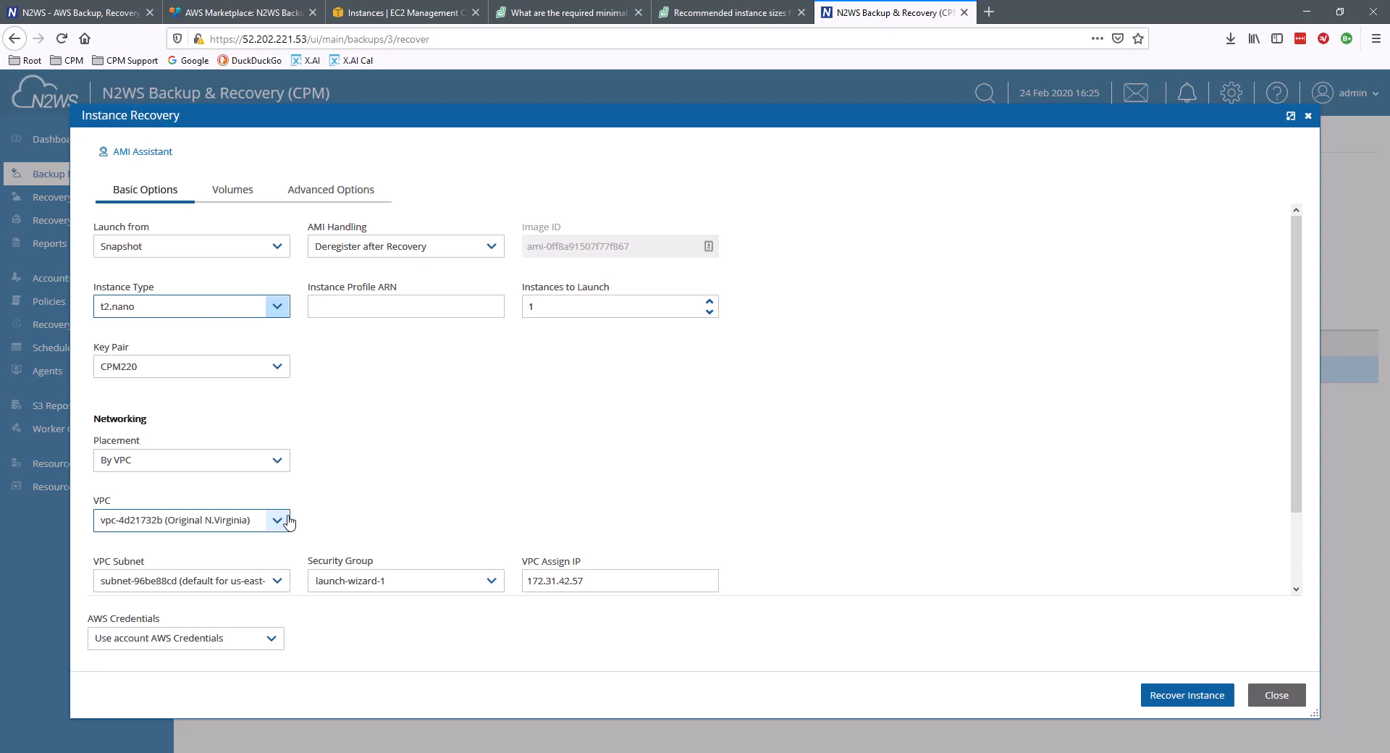
click(1276, 695)
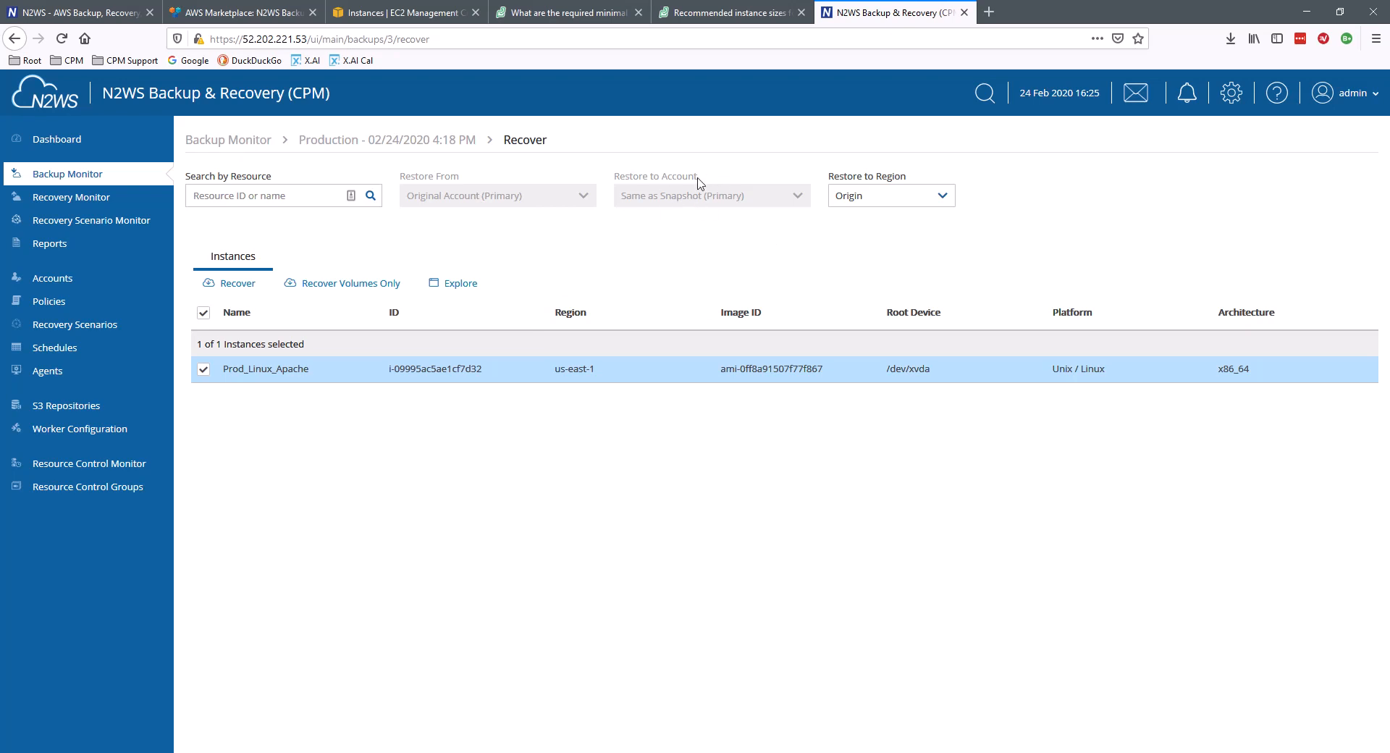
- Set the restore region for the Prod_Linux_Apache recovery to US East (Ohio)
click(943, 201)
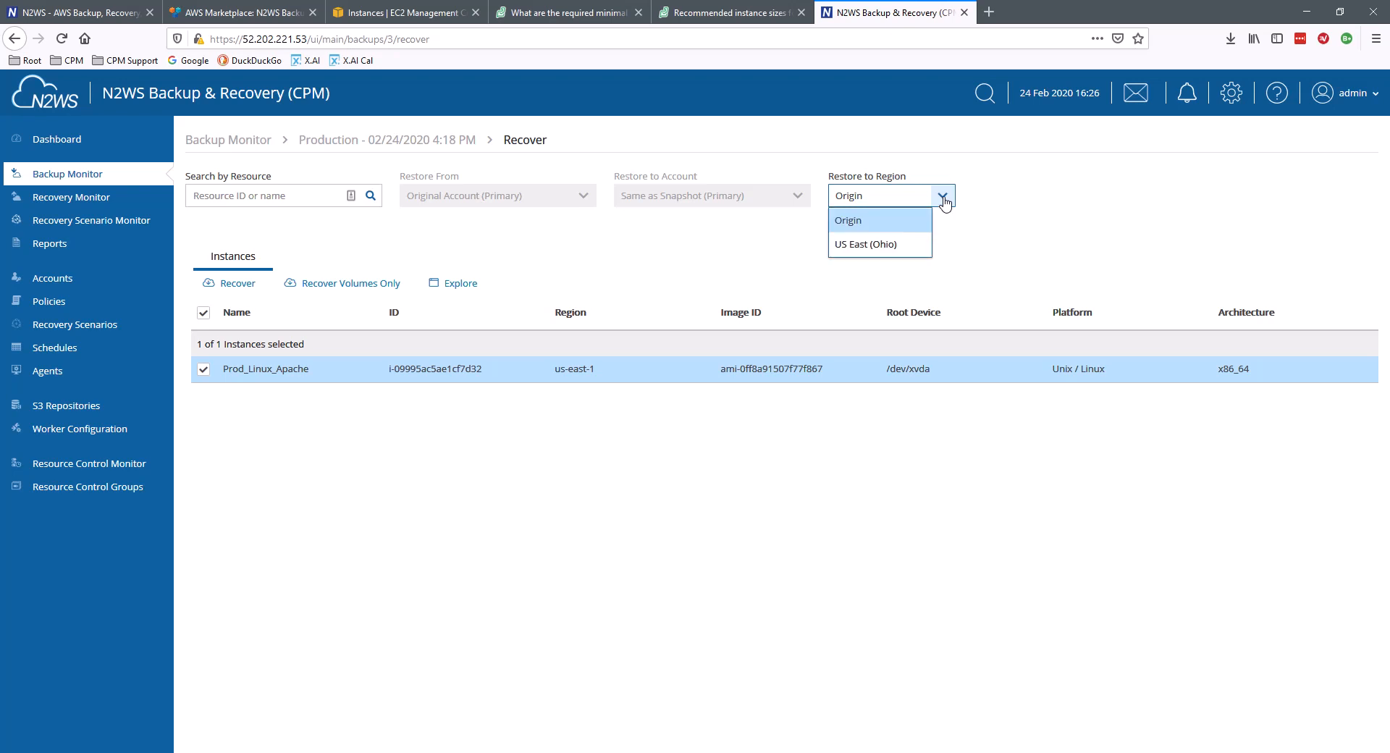
click(876, 246)
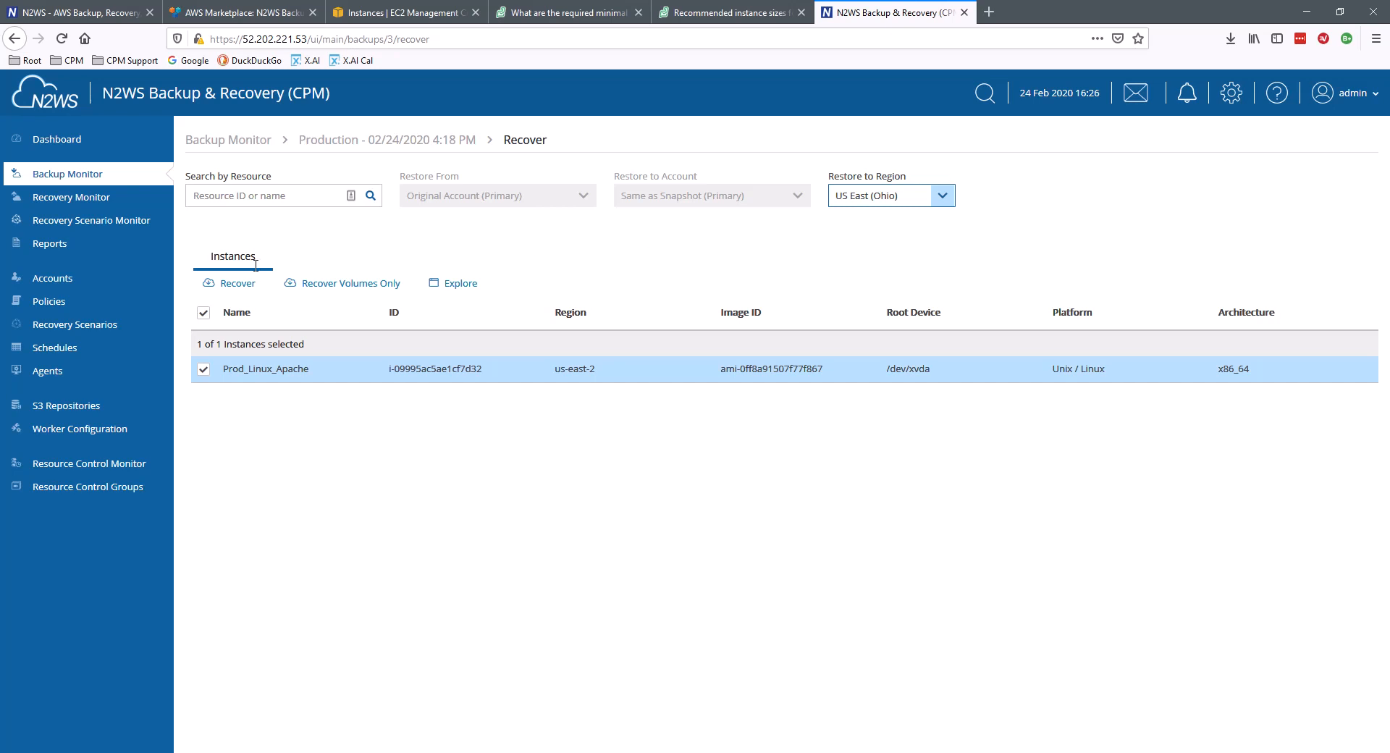
- Recover the Prod_Linux_Apache instance to US East (Ohio) with the preset recovery options and open the Recovery Monitor to check its status
click(226, 286)
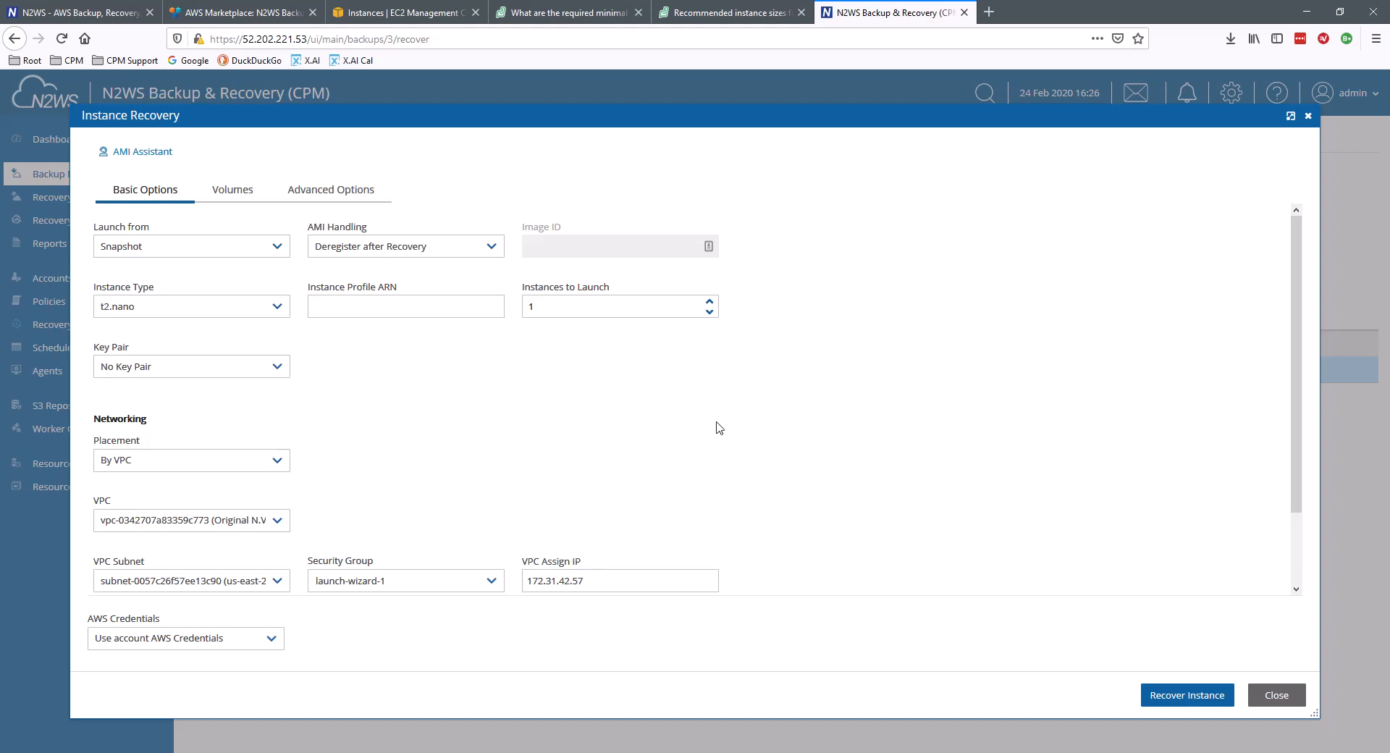
scroll(724, 428, down, 2)
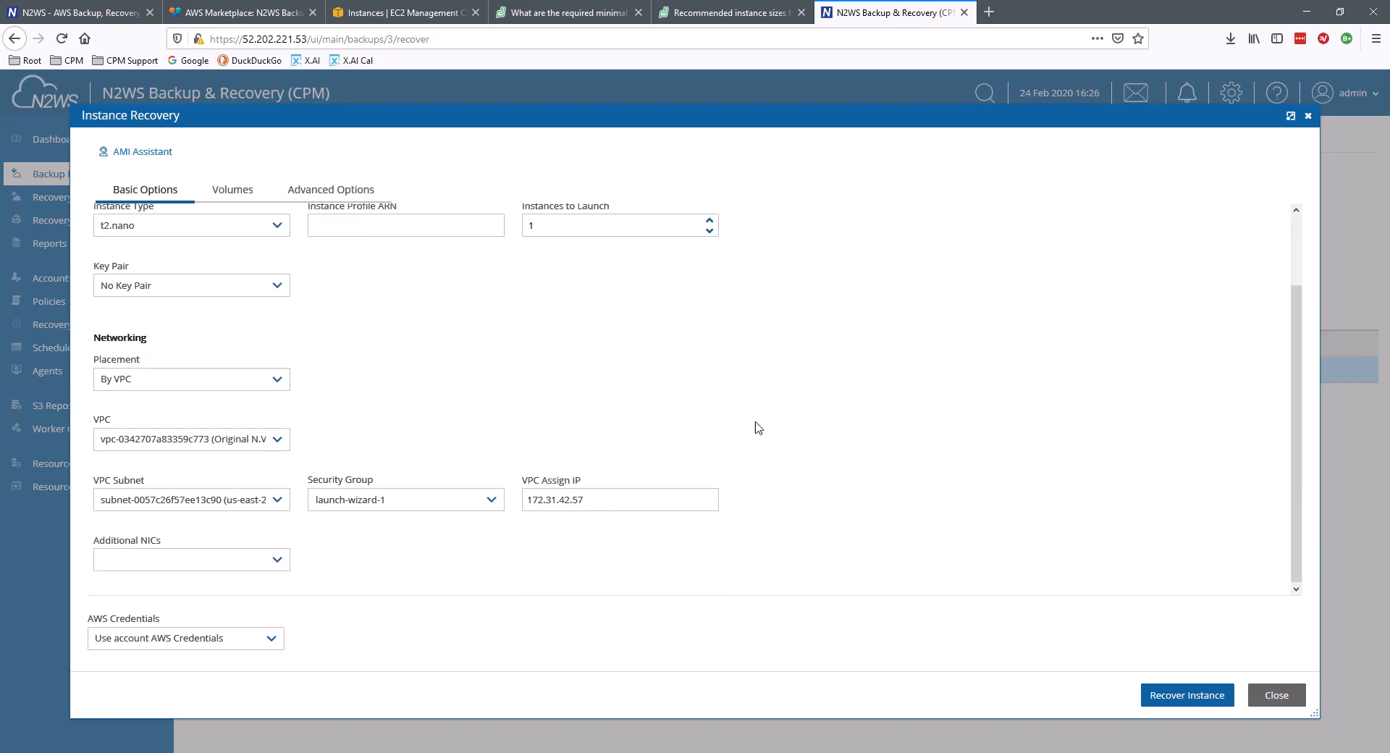
click(1177, 698)
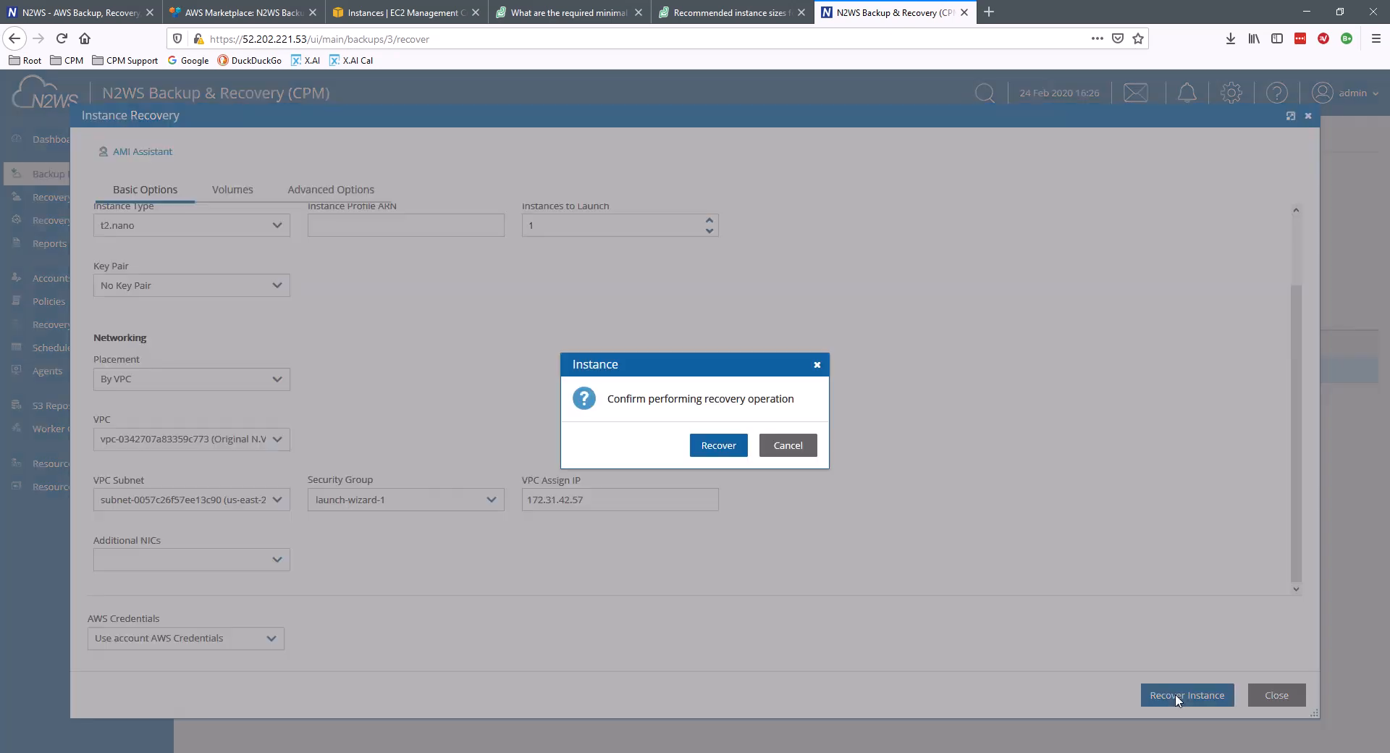
click(717, 449)
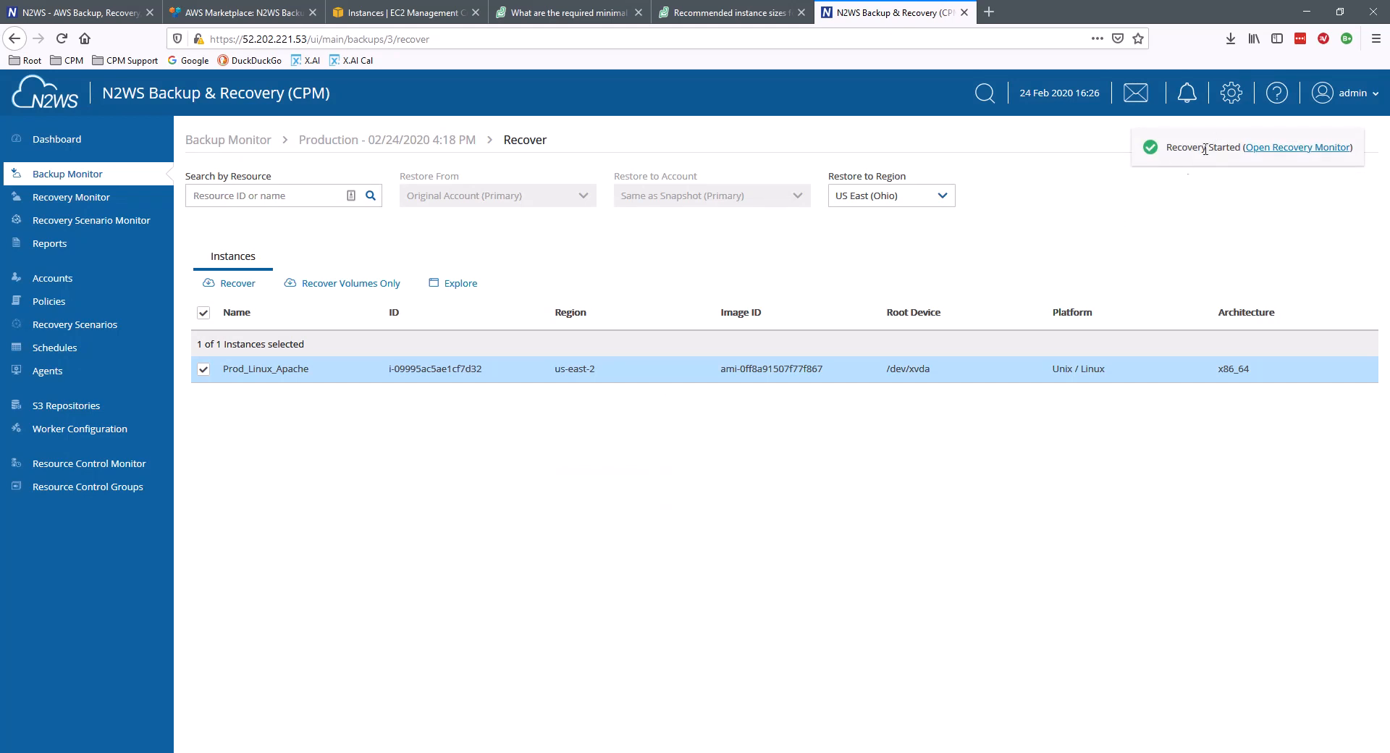
click(1293, 149)
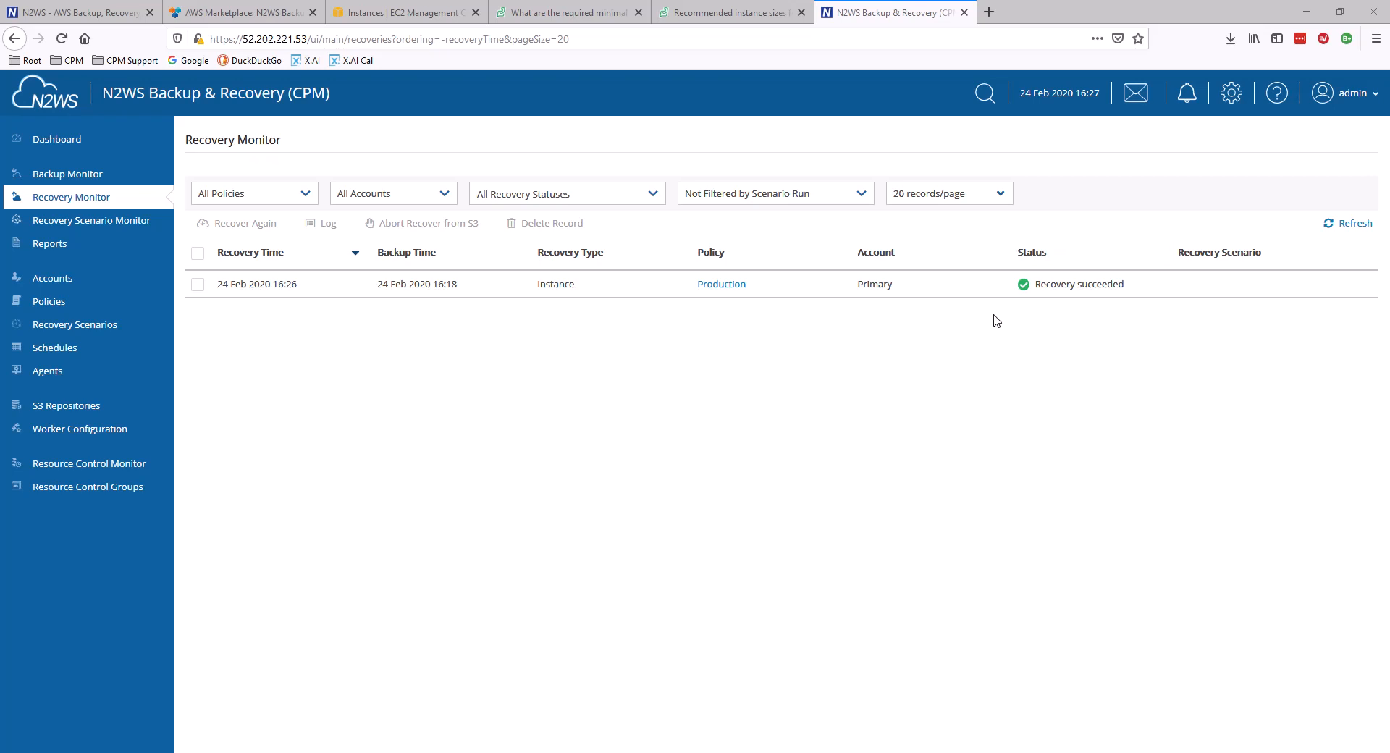
- Switch to the AWS EC2 console and list all instances in US East (Ohio), without the n2ws_300 search filter, to check the recovered instance
click(396, 10)
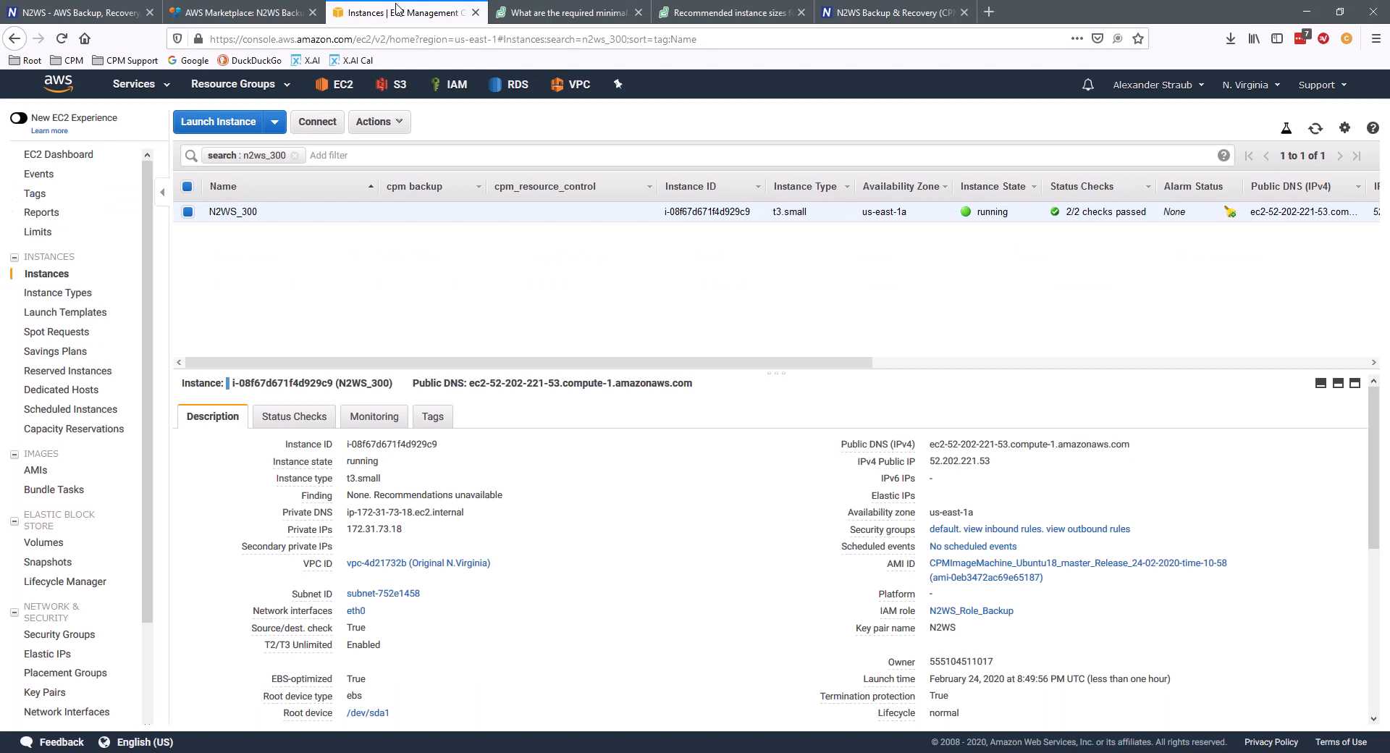
click(1246, 85)
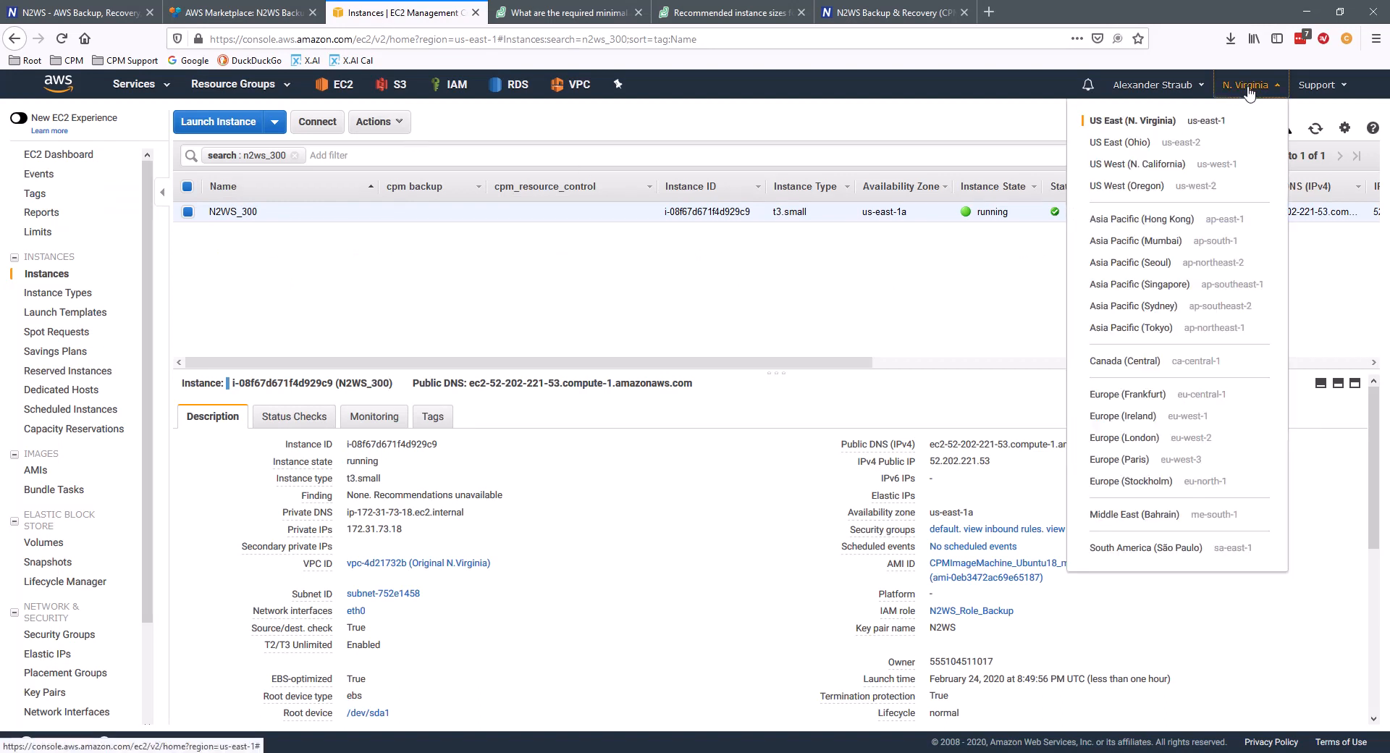
click(1134, 143)
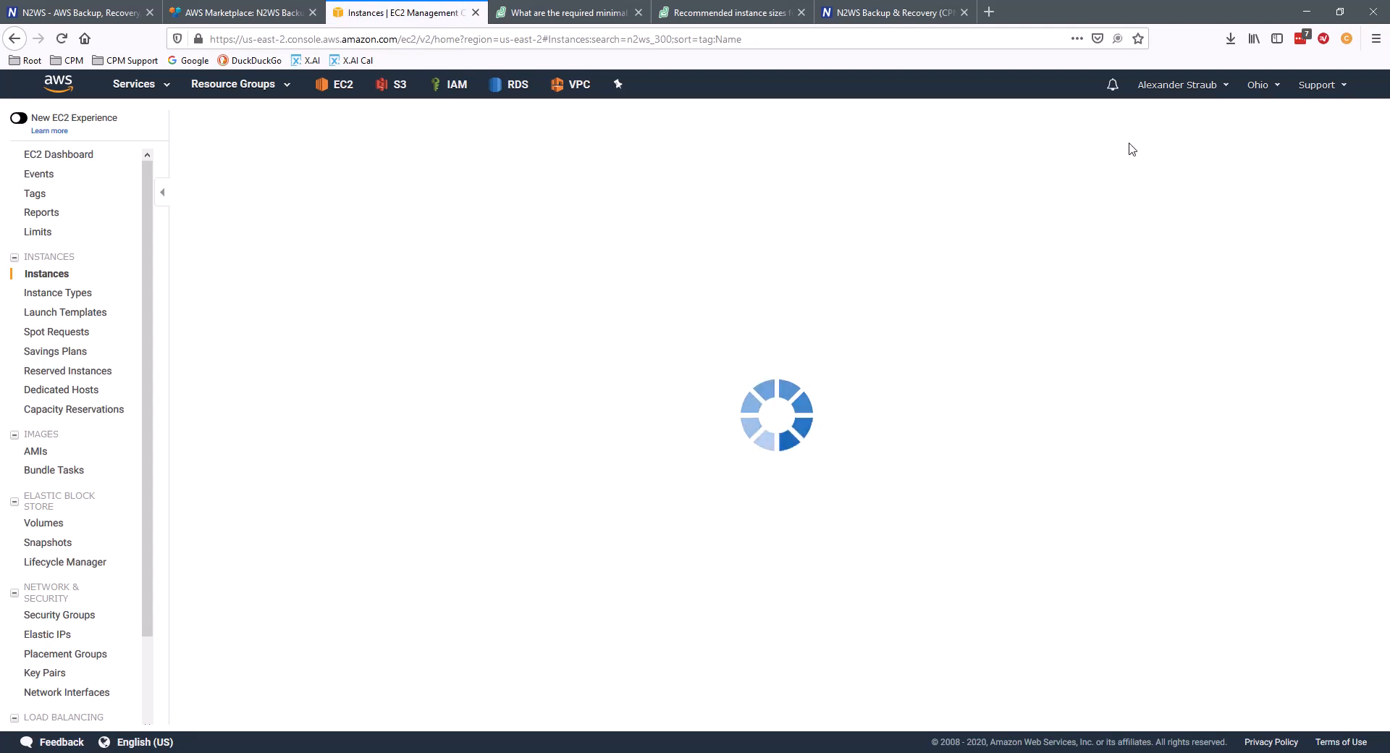
click(294, 156)
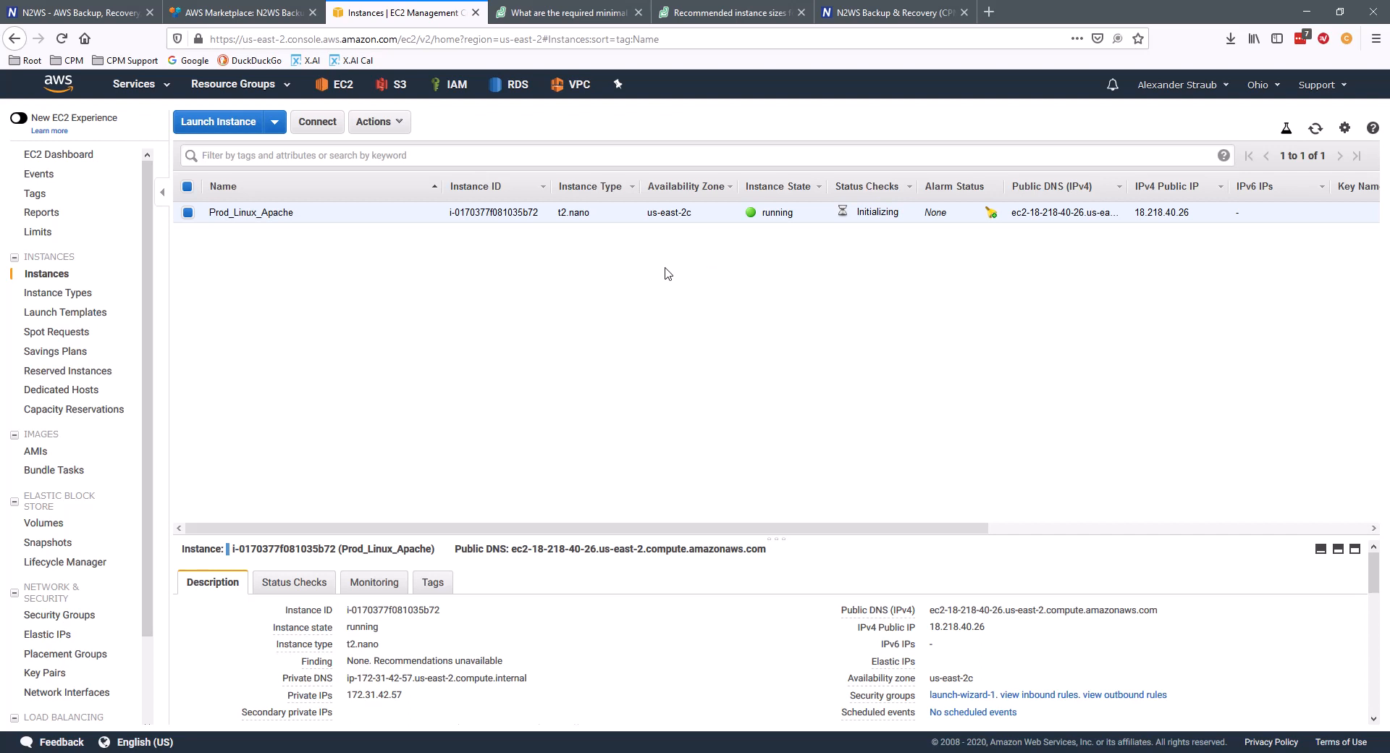
- Return to N2WS Backup & Recovery and open the Dashboard to review the backup and DR overview
click(882, 9)
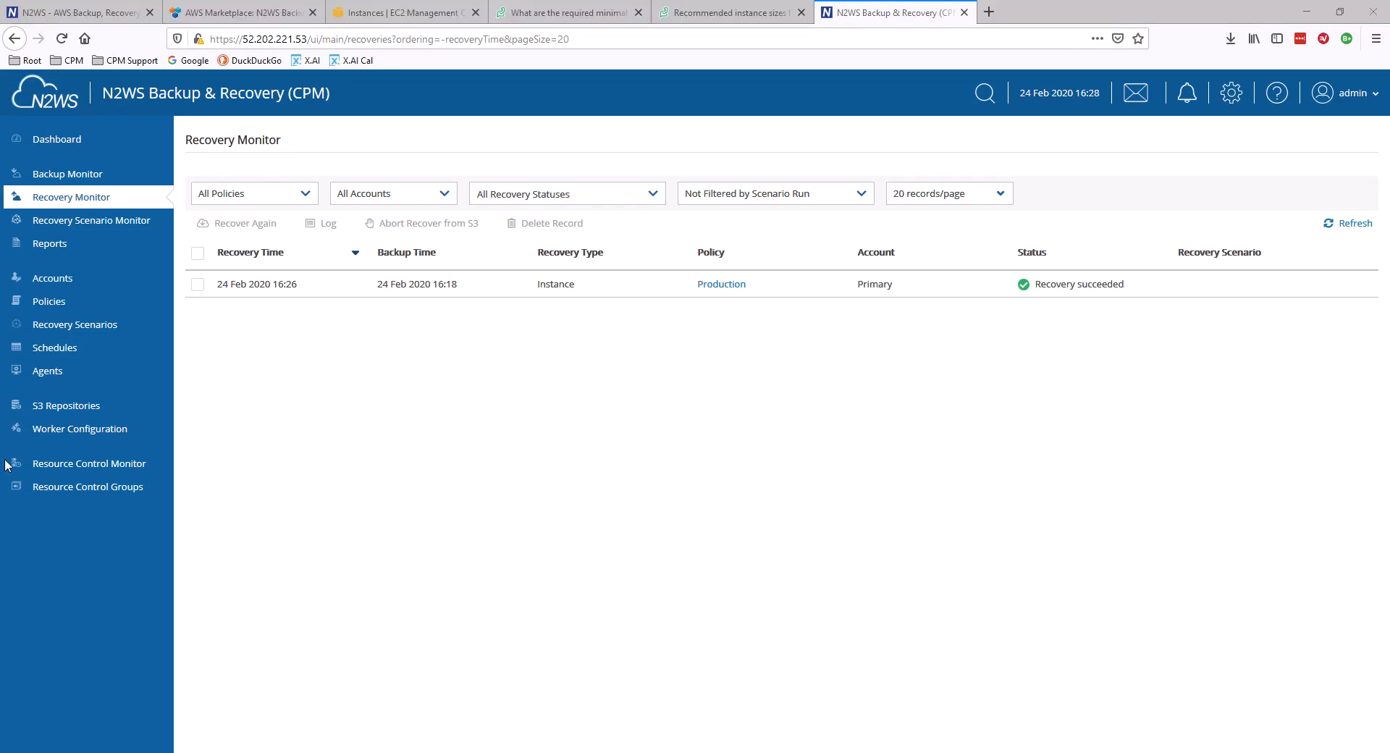
click(63, 142)
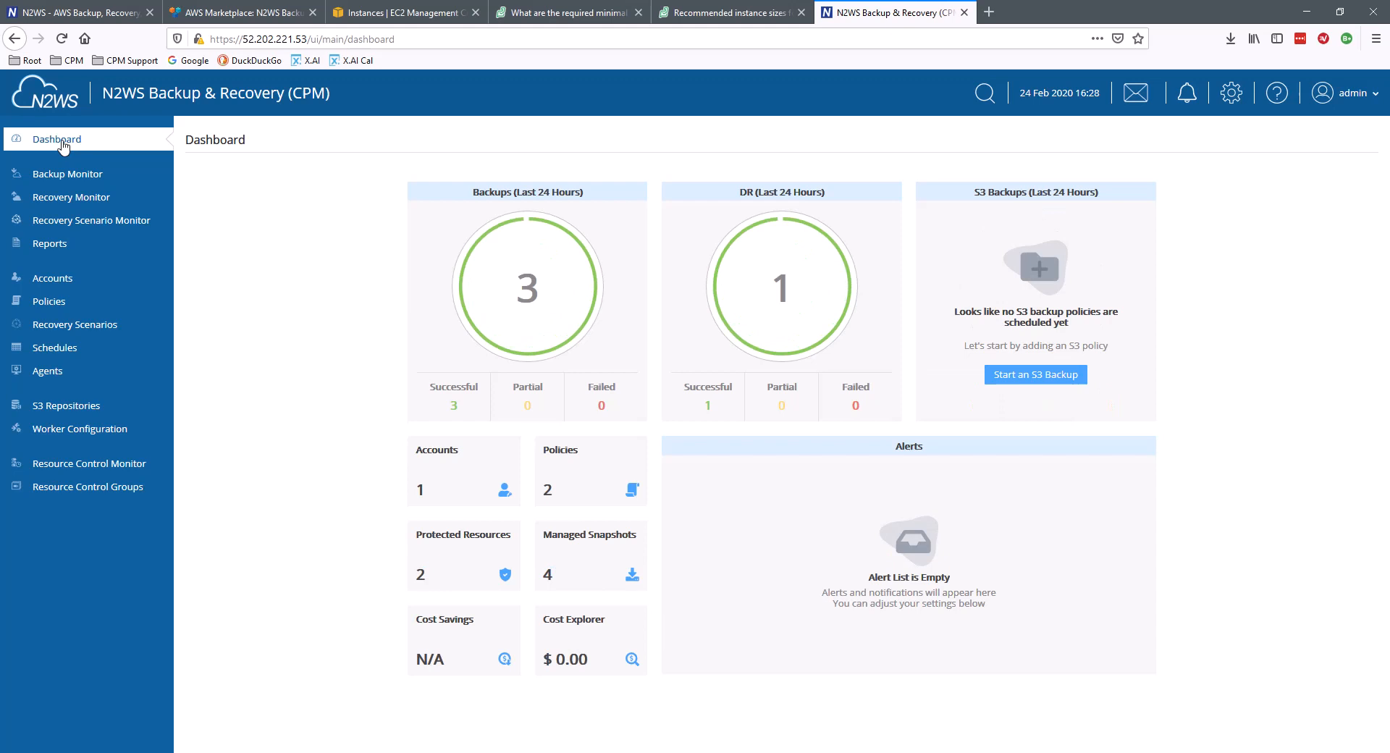